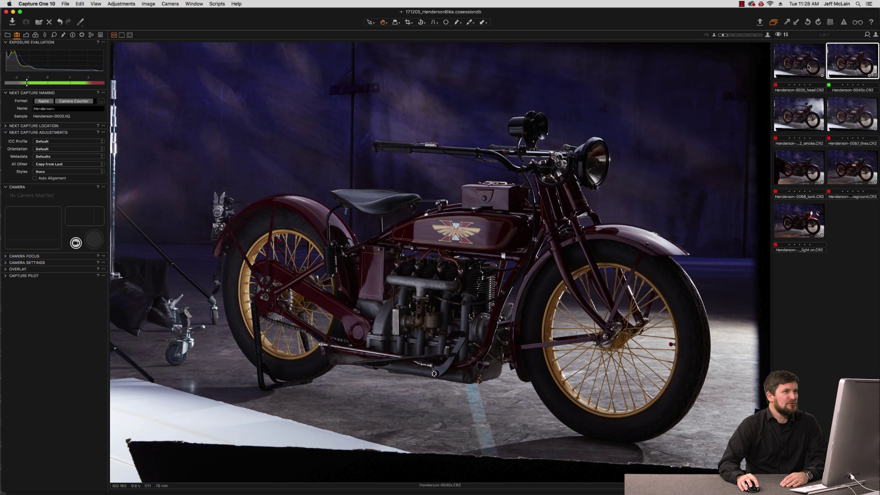
Review the head, smoke, tires, tank, background-foreground and light-on captures one after another at full view
left_click(809, 68)
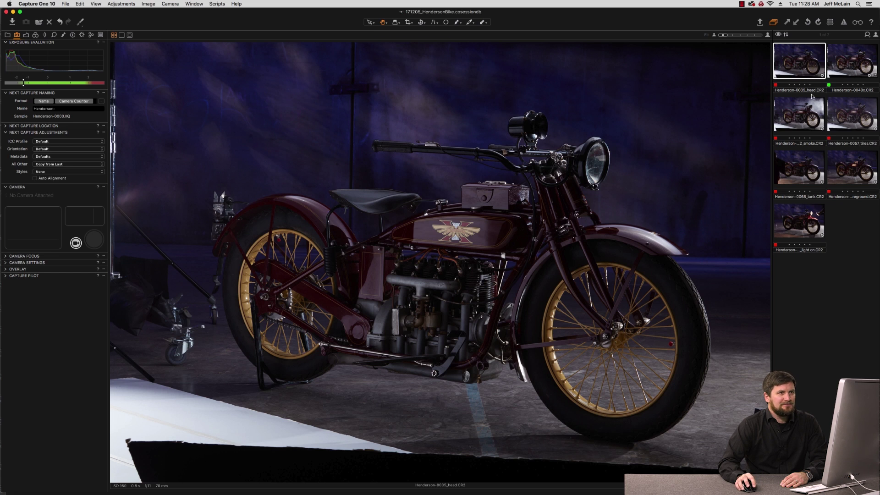
left_click(807, 115)
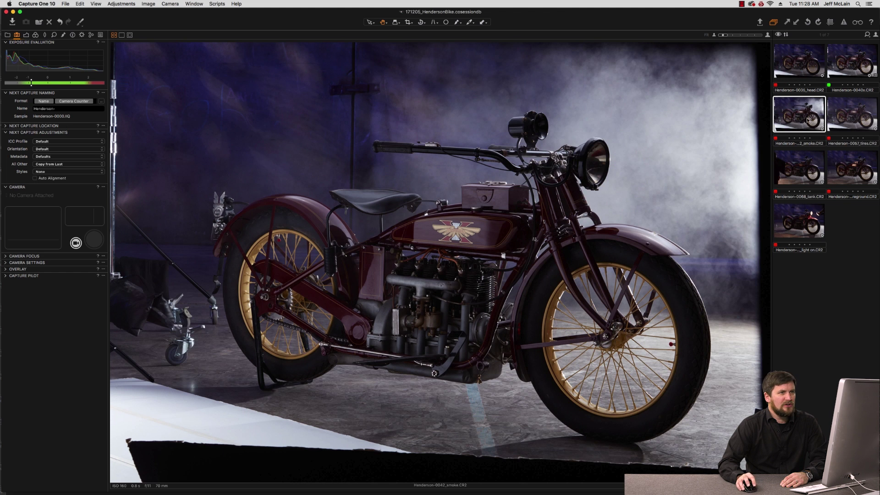
left_click(856, 116)
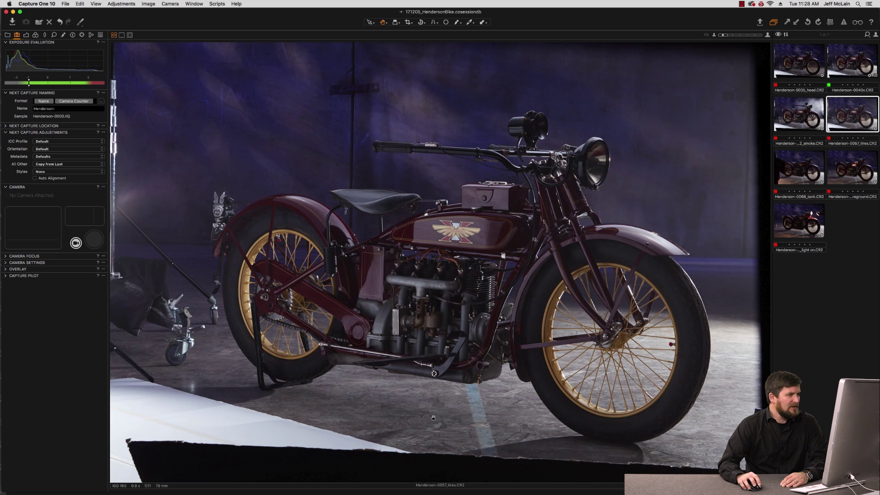
left_click(806, 169)
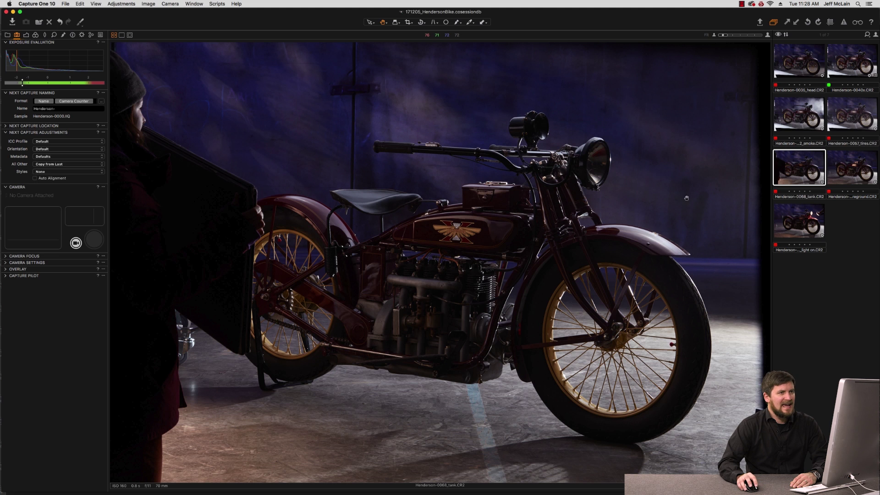
left_click(848, 166)
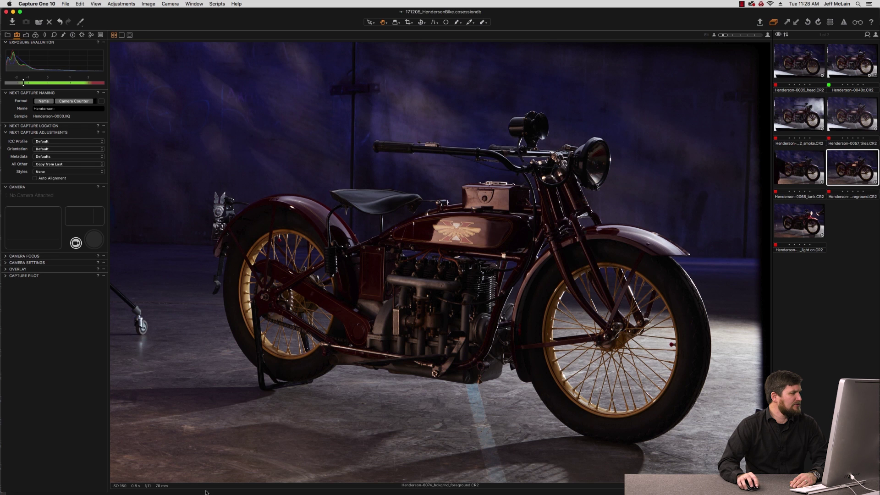
left_click(781, 232)
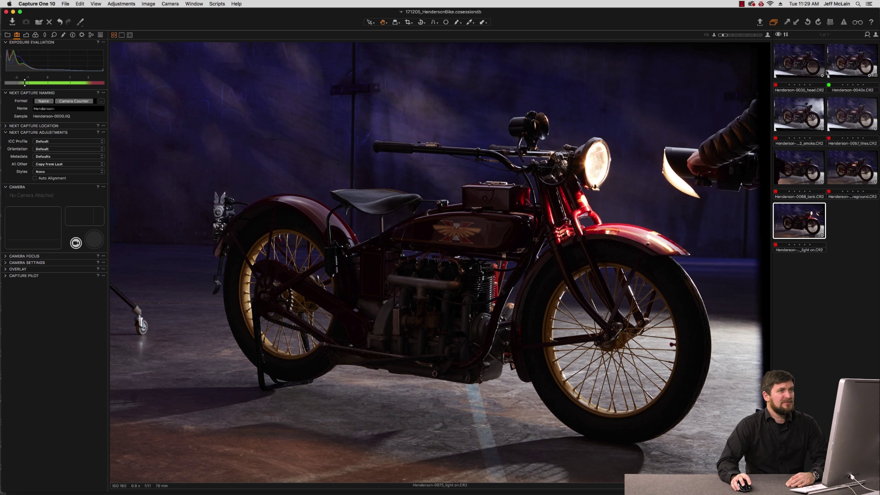
Set the green-tagged capture's exposure to 0.35 and contrast to 5, and raise its saturation slightly
left_click(26, 35)
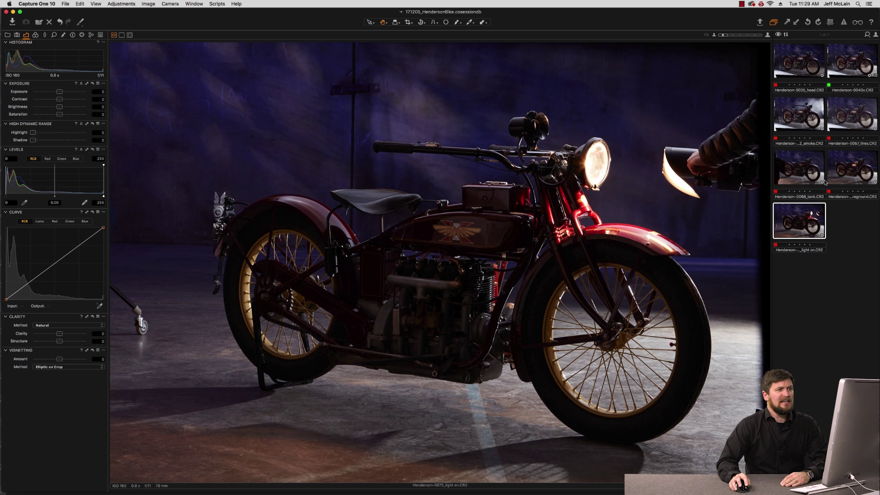
left_click(852, 63)
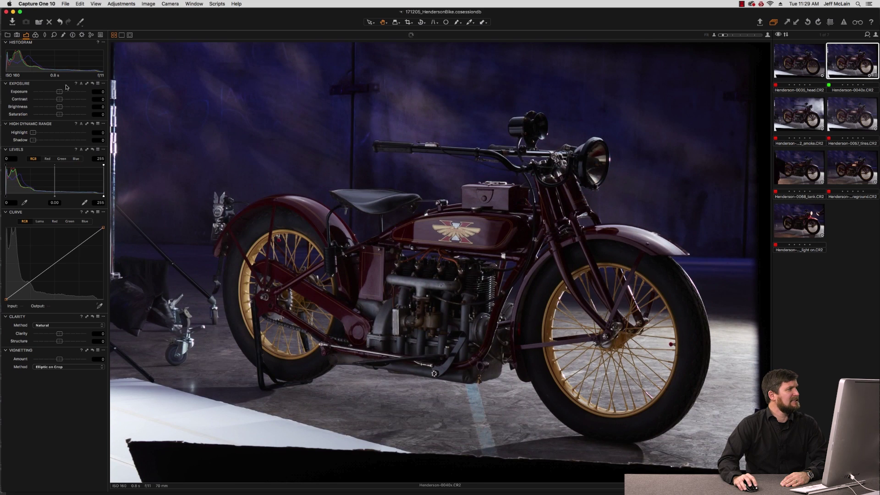
left_click_drag(61, 93, 62, 116)
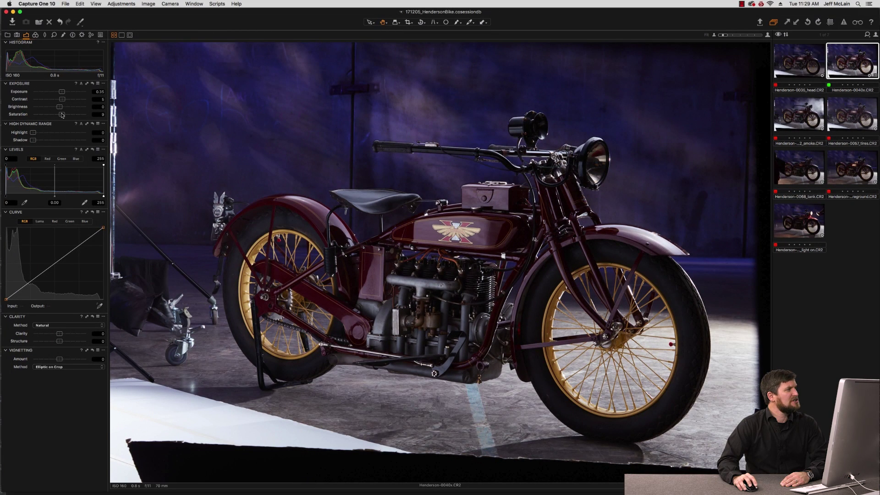
Show the exposure and shadow clipping warnings and set High Dynamic Range to Shadow 12 and Highlight 8
key("super+e")
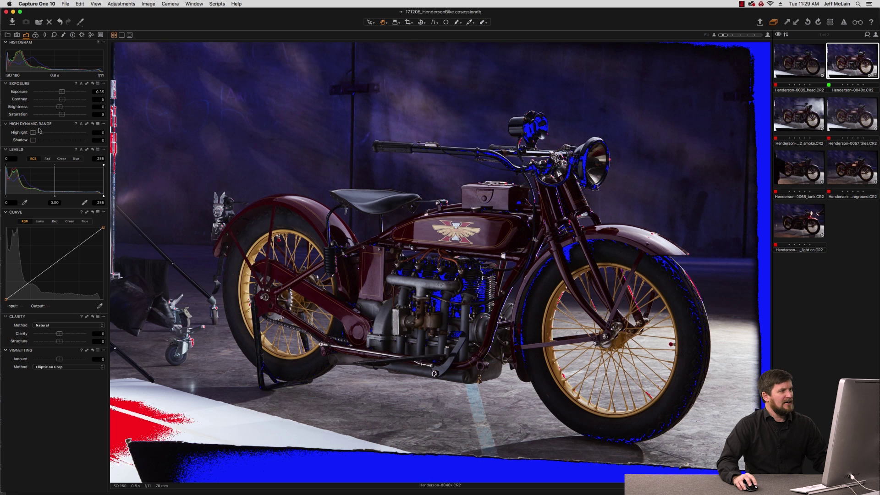
left_click_drag(31, 141, 39, 143)
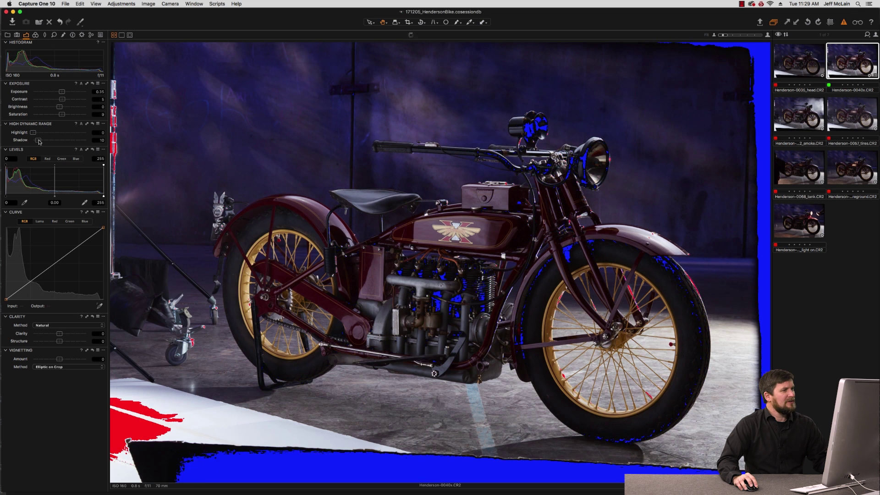
left_click_drag(39, 142, 36, 133)
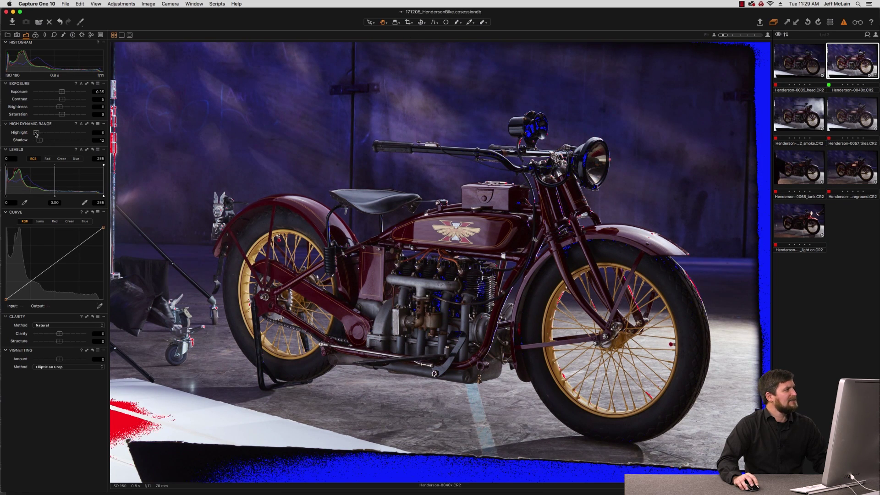
left_click_drag(37, 134, 38, 134)
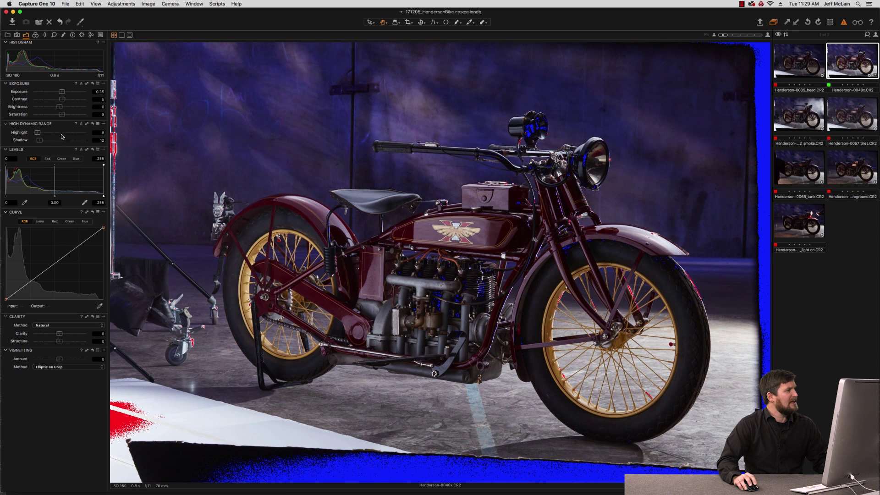
Warm the green-tagged capture's white balance to about 6060 K and copy that white balance to all seven captures
left_click(35, 34)
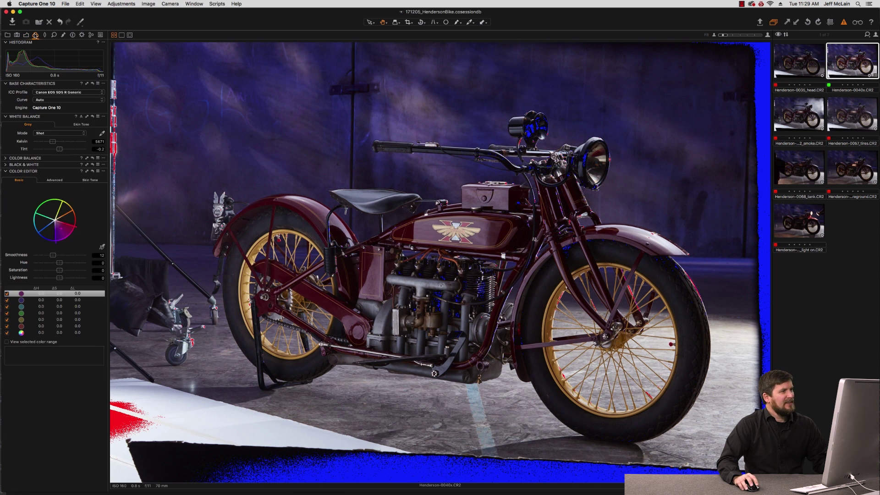
left_click_drag(53, 142, 56, 142)
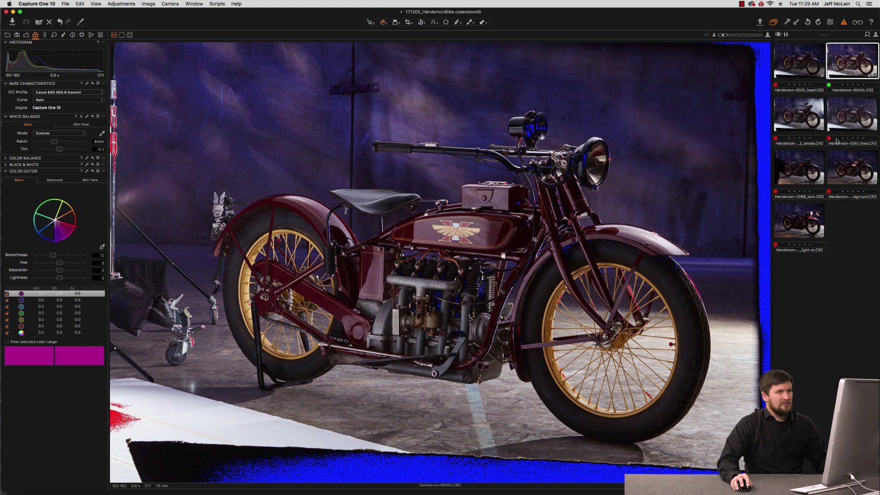
left_click(809, 219, "shift")
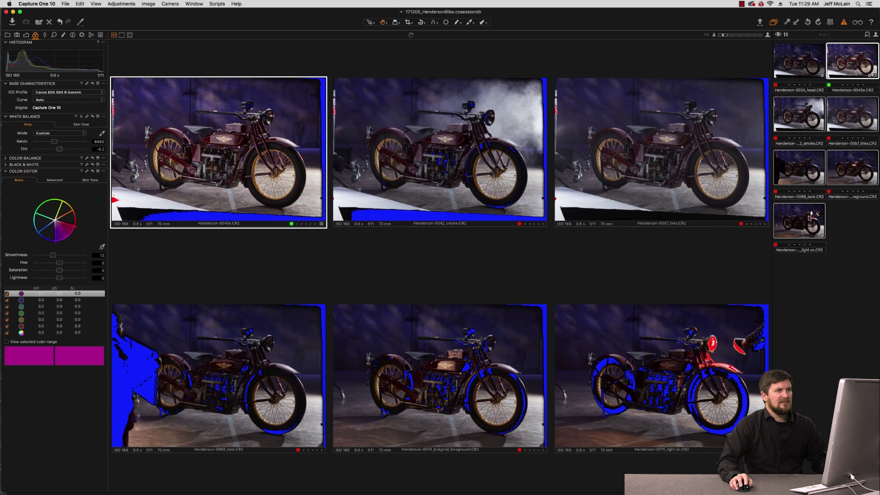
left_click(807, 65, "shift")
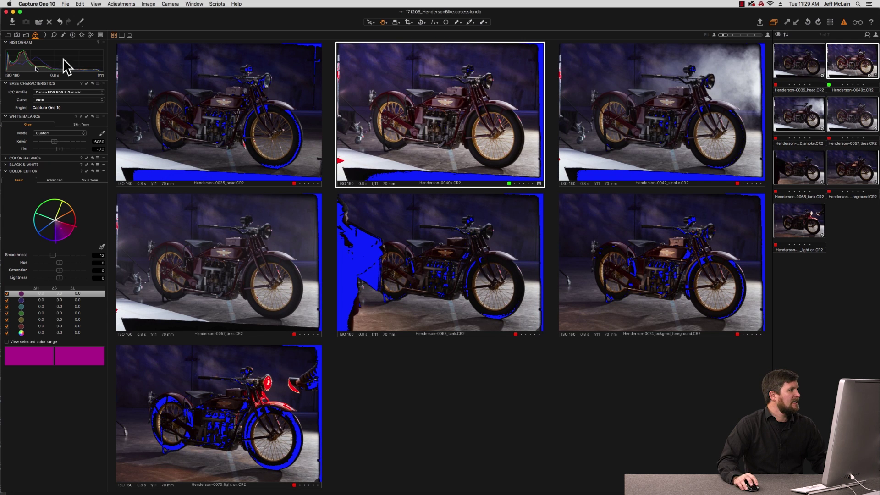
left_click(87, 117)
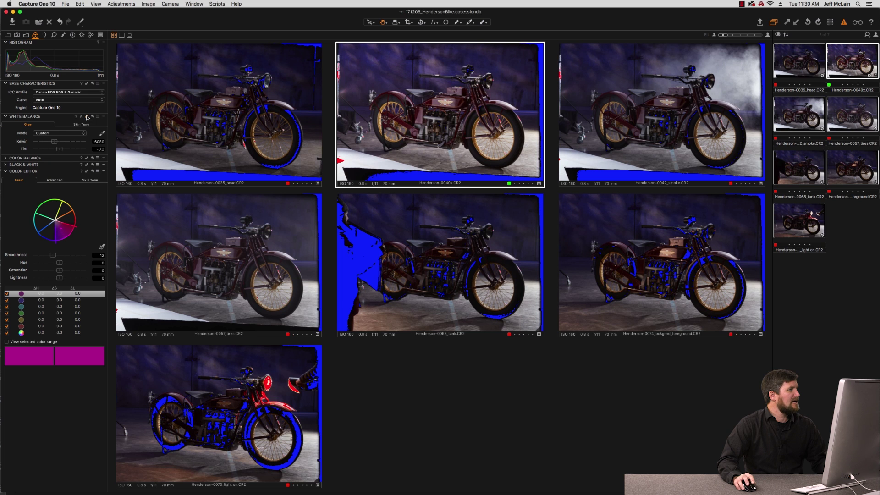
Copy the green-tagged capture's Exposure and High Dynamic Range adjustments to all selected captures
left_click(26, 35)
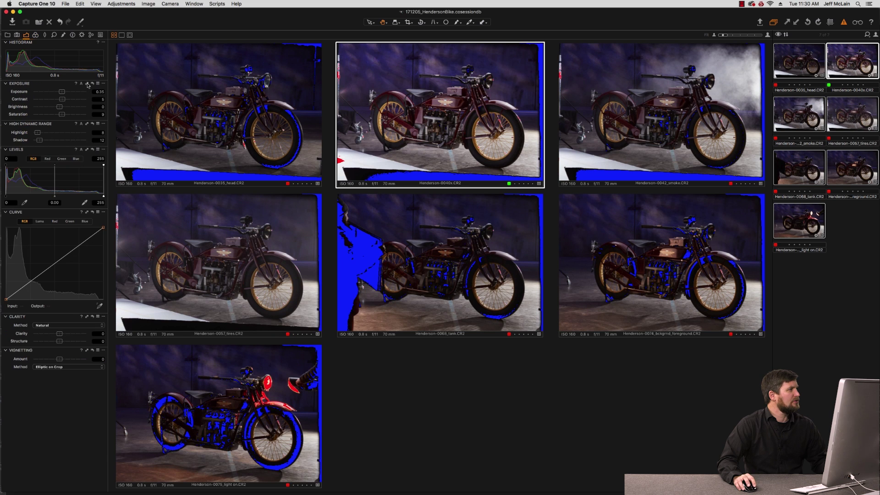
left_click(88, 84)
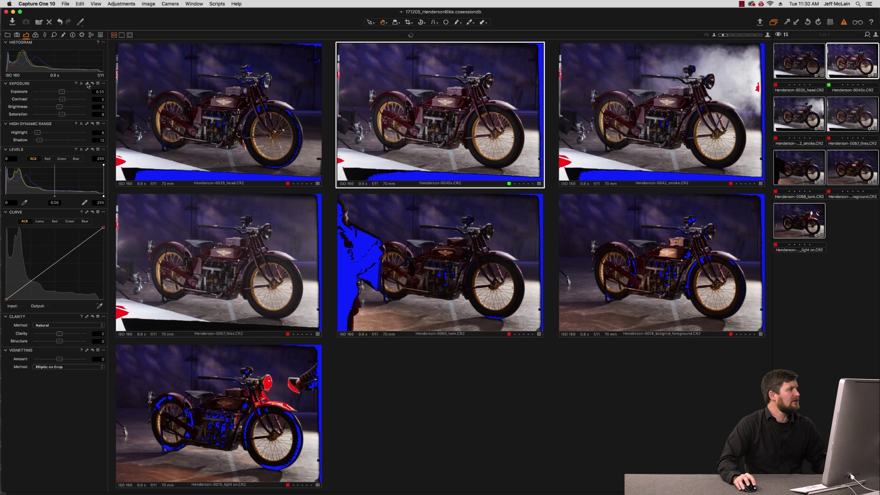
left_click(88, 126)
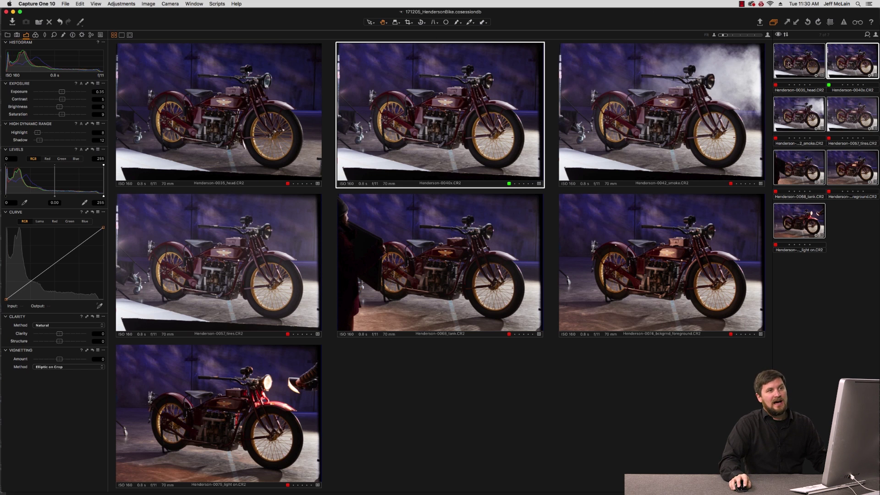
Pack the seven selected captures as EIP files and check their metadata and lens correction settings
right_click(812, 61)
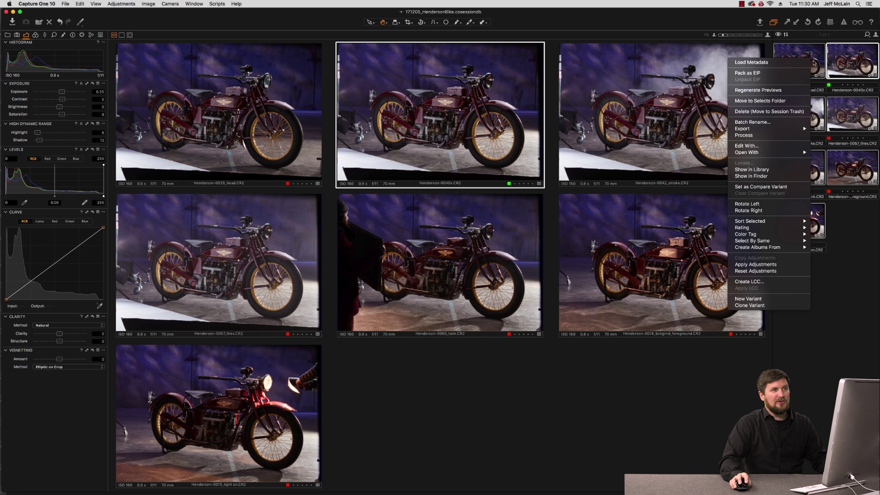
left_click(787, 76)
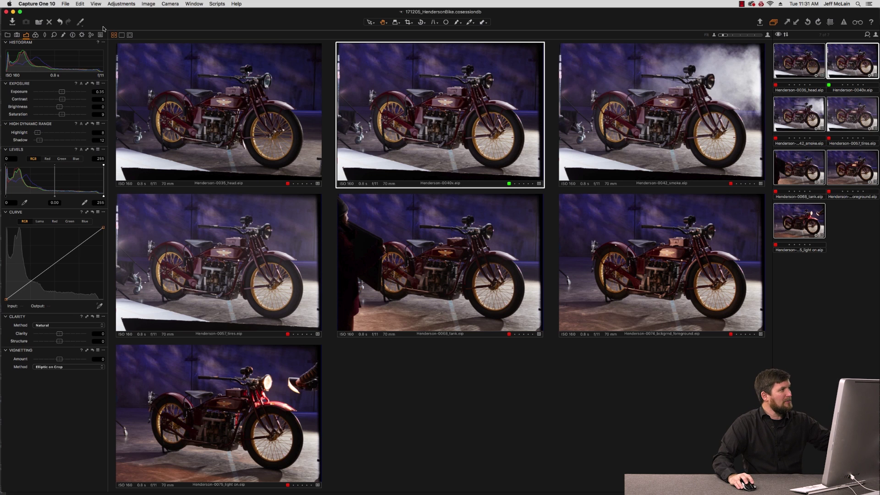
left_click(73, 35)
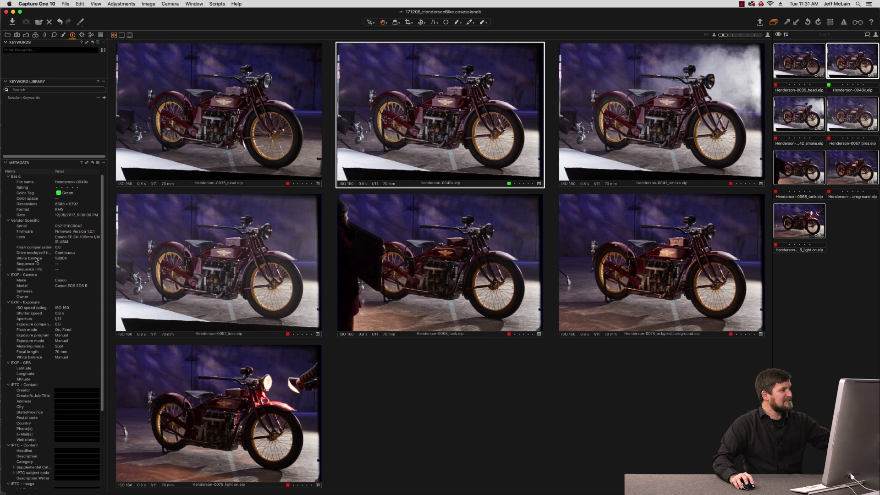
left_click(44, 35)
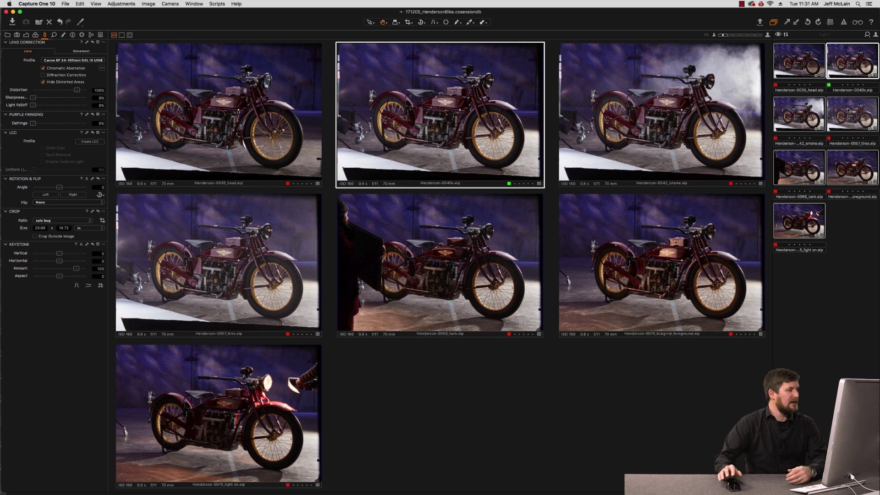
Switch to Photoshop, detach the Layers panel over the motorcycle composite and enlarge it to show more of the layer stack
key("super+Tab")
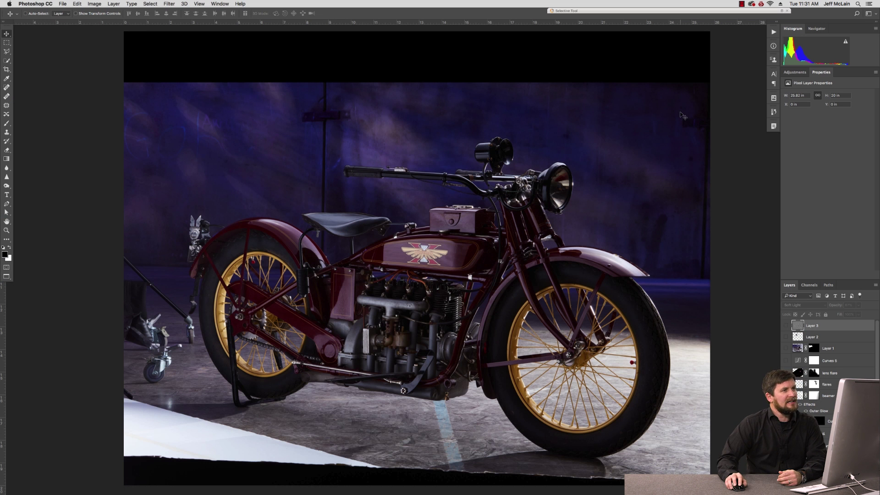
scroll(642, 222, "down", 2)
scroll(816, 362, "down", 3)
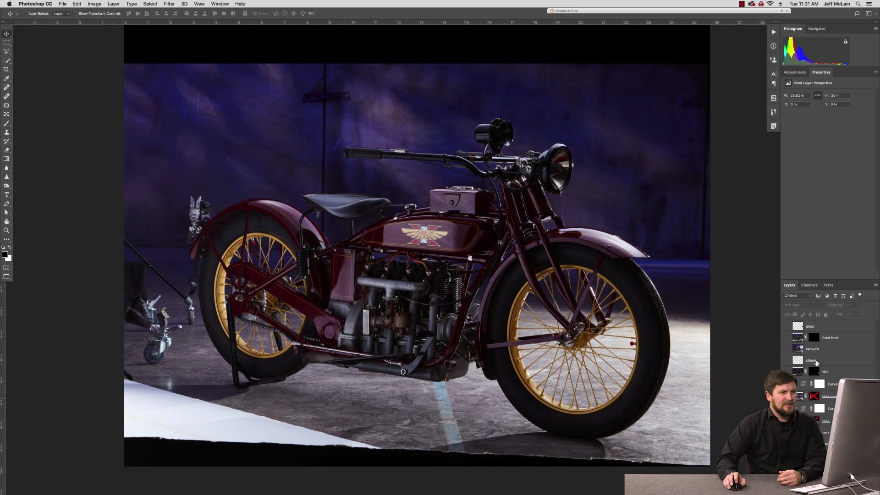
left_click_drag(792, 286, 640, 43)
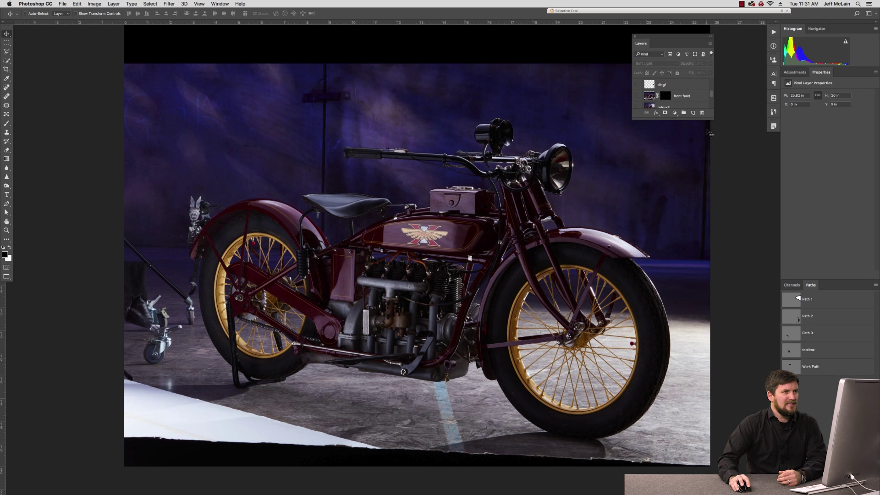
left_click_drag(675, 118, 756, 385)
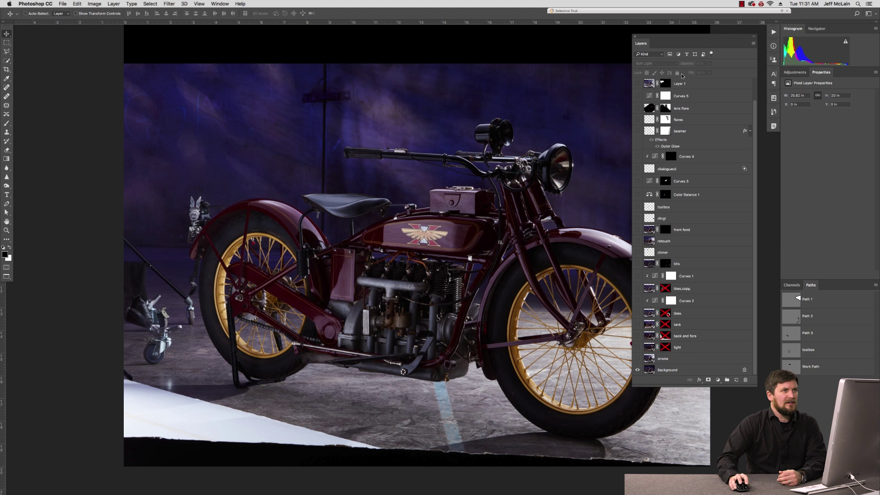
Set the layer thumbnails to the largest size in the Layers panel options
left_click(752, 45)
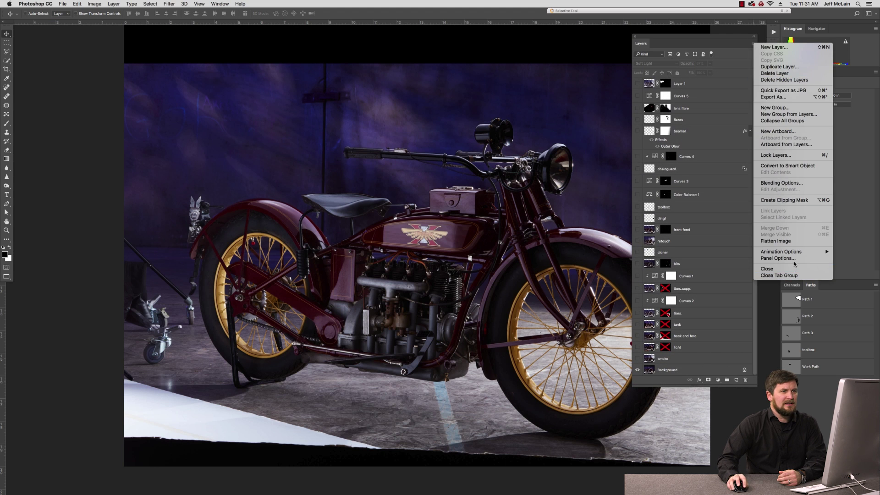
left_click(778, 258)
left_click(392, 234)
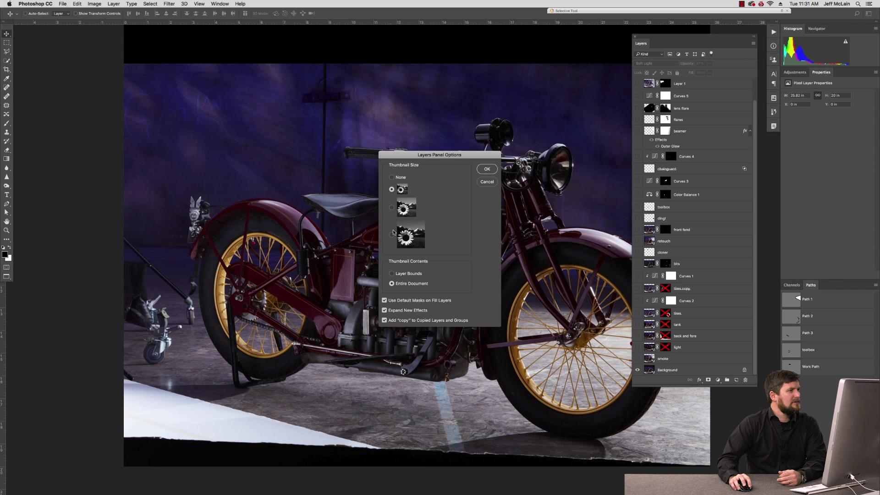
left_click(488, 169)
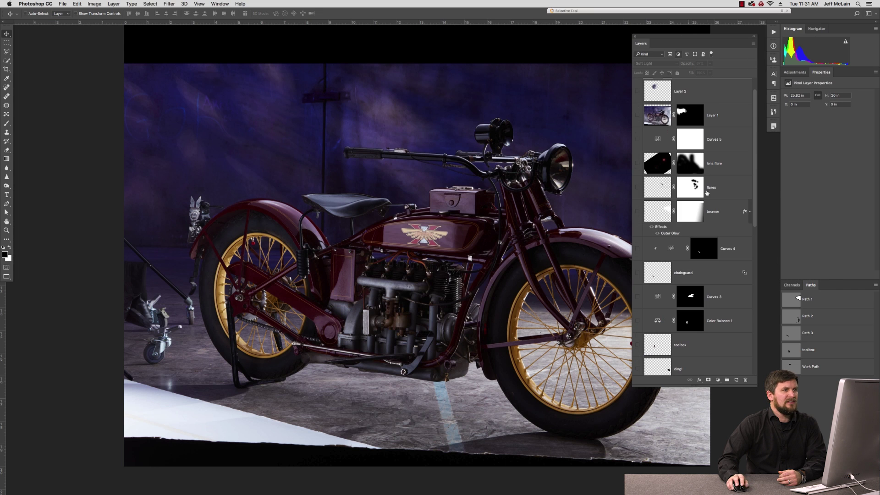
Move the Layers panel clear of the motorcycle, select the Background layer and make the smoke layer visible
left_click_drag(709, 41, 736, 69)
scroll(540, 208, "right", 3)
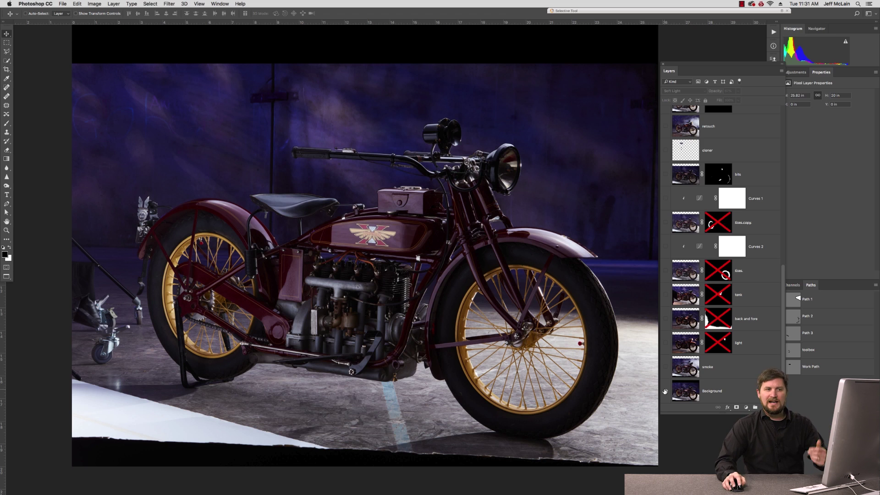
left_click(737, 391)
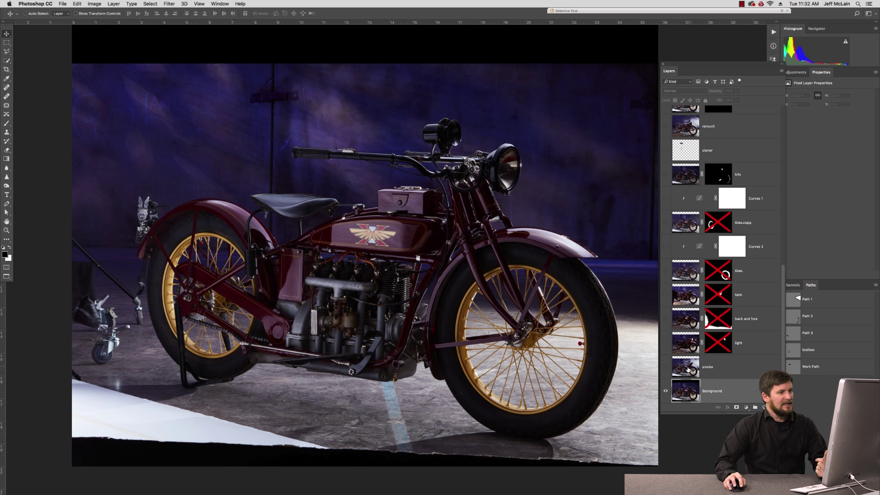
left_click(665, 367)
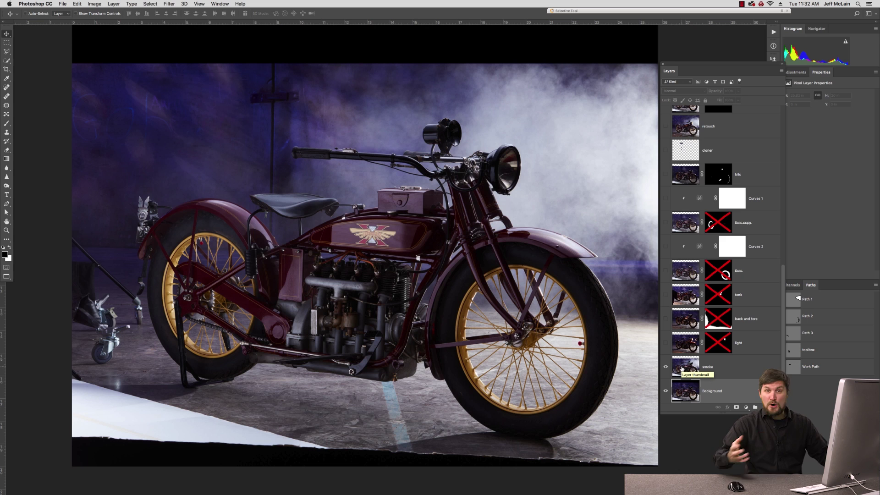
Make the light, back and fore, and tank layers visible and enable each one's layer mask
left_click(666, 344)
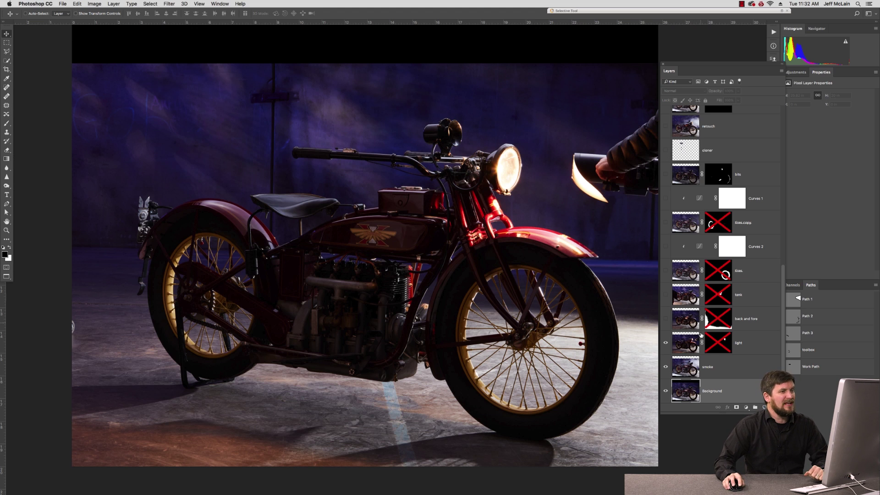
left_click(718, 346, "shift")
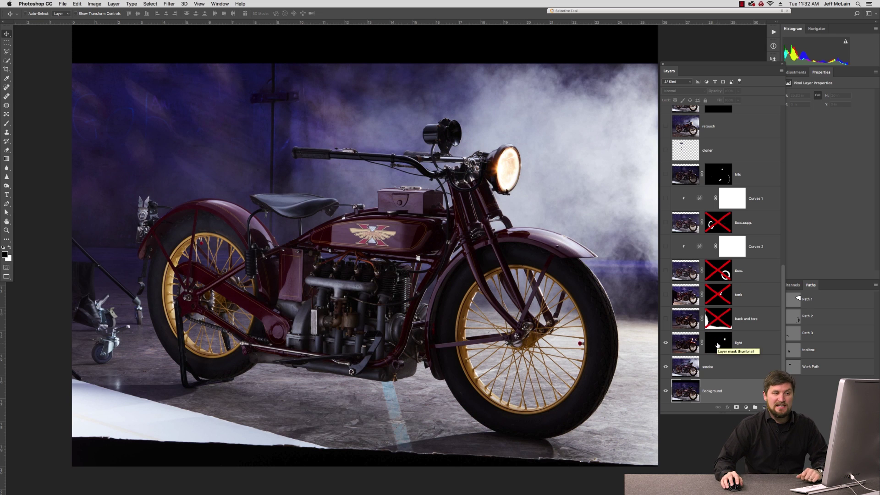
left_click(666, 321)
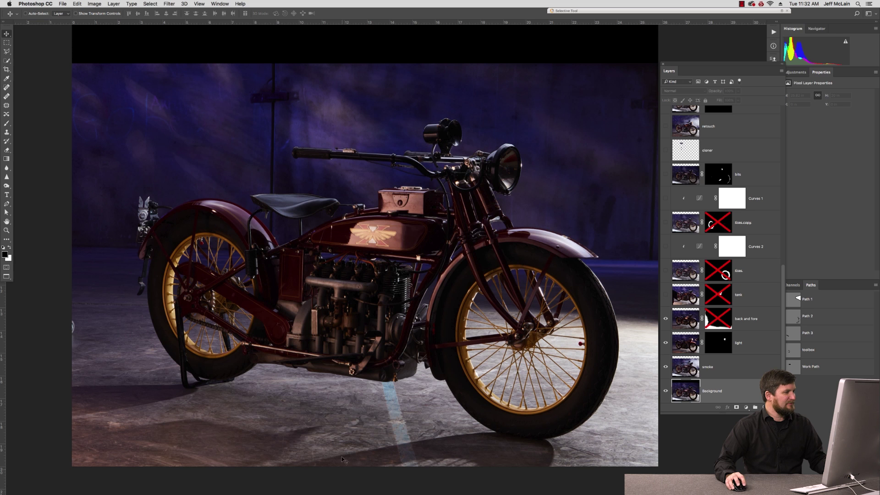
left_click(716, 322, "shift")
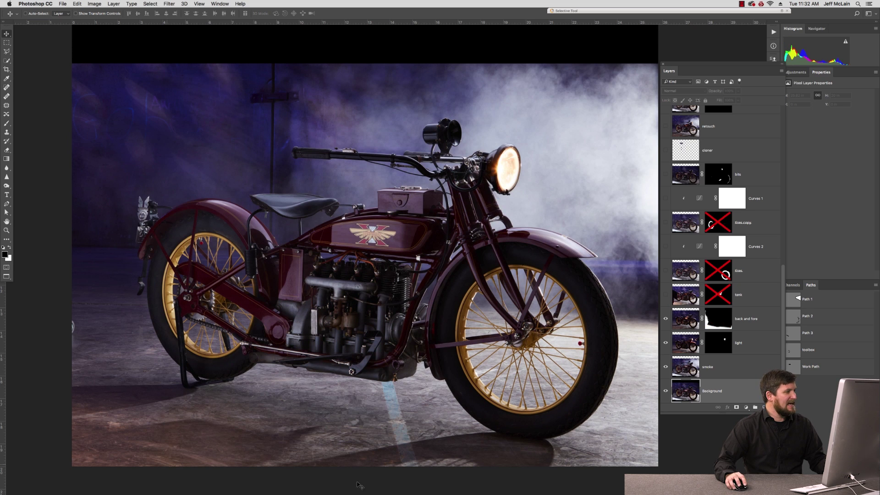
left_click(666, 295)
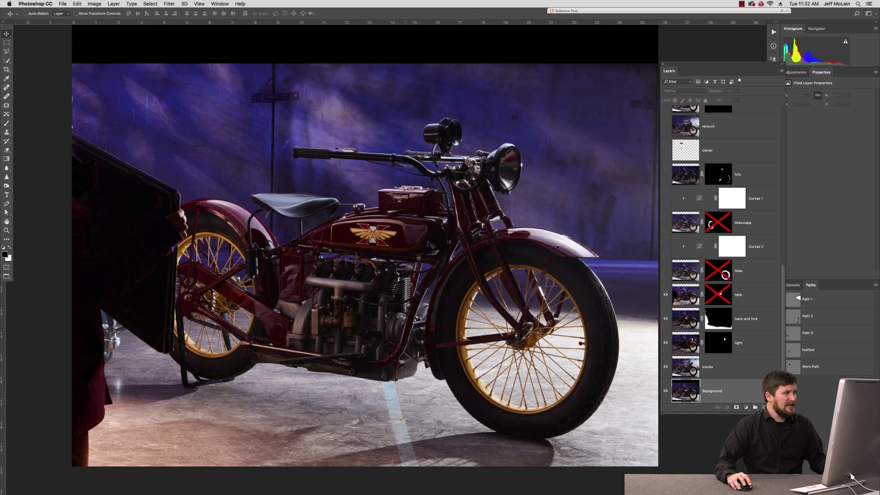
left_click(718, 298, "shift")
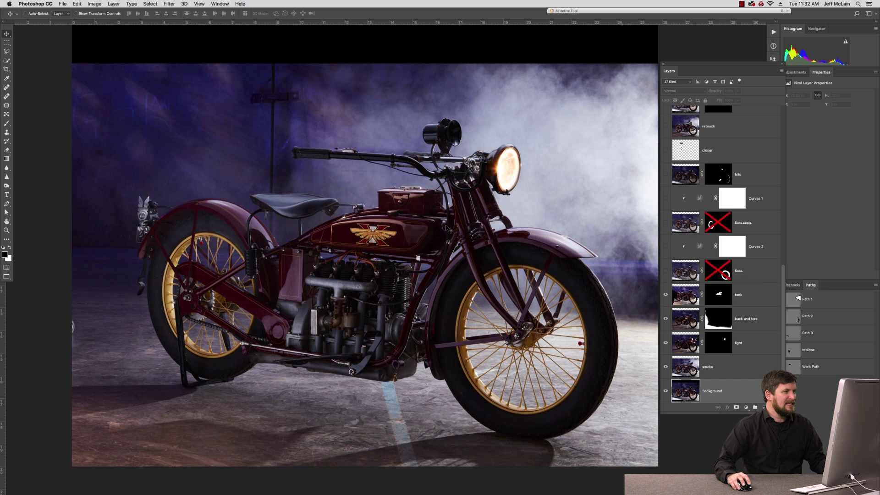
Show the tires layer with its mask enabled, then compare the front tire with the layer off and on
left_click(667, 271)
left_click(723, 272, "shift")
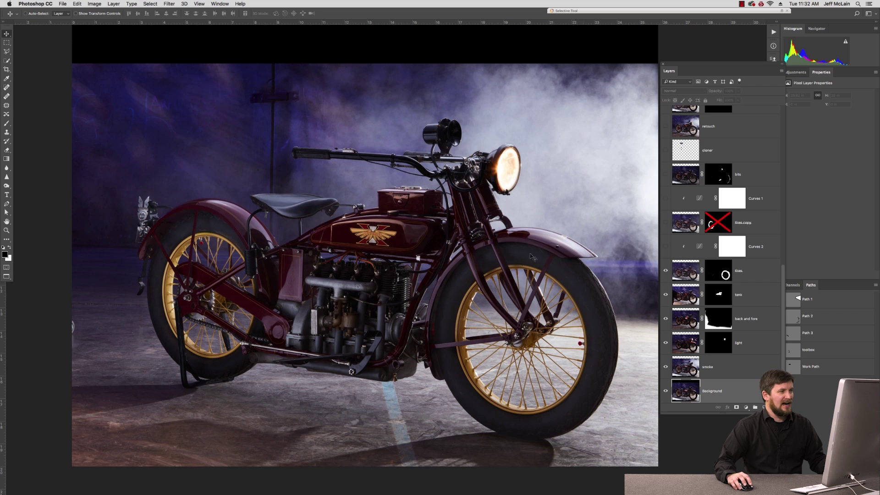
left_click(666, 272)
left_click(666, 272)
left_click(666, 272)
left_click(666, 272)
Make Curves 2, tires copy and Curves 1 visible, enabling the tires copy mask to limit it to the rear tire
left_click(666, 247)
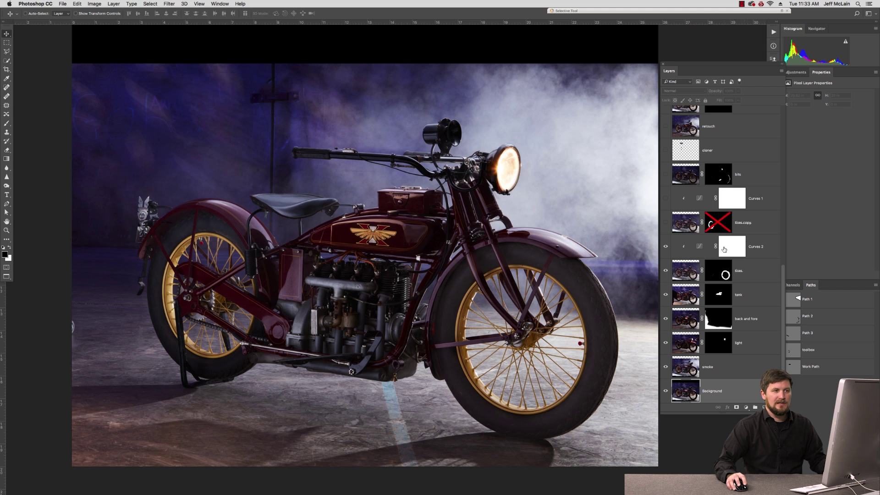
left_click(666, 222)
left_click(709, 222, "shift")
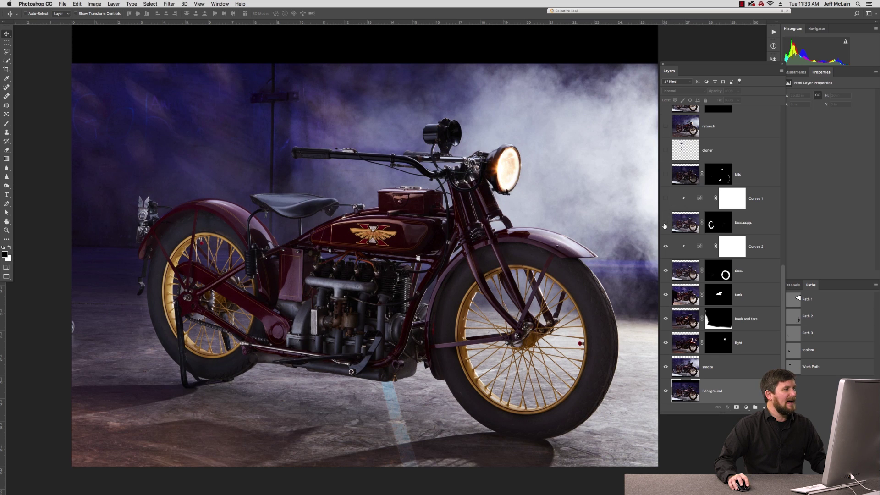
left_click(665, 223)
left_click(666, 223)
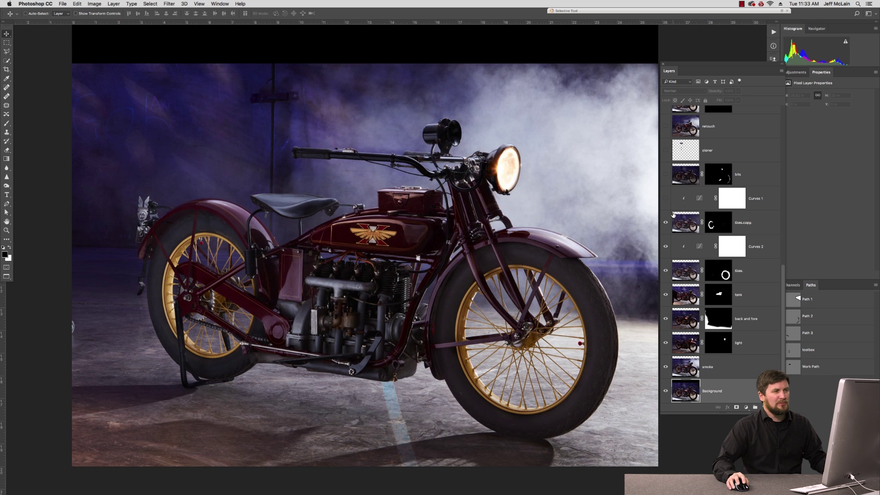
scroll(698, 233, "up", 3)
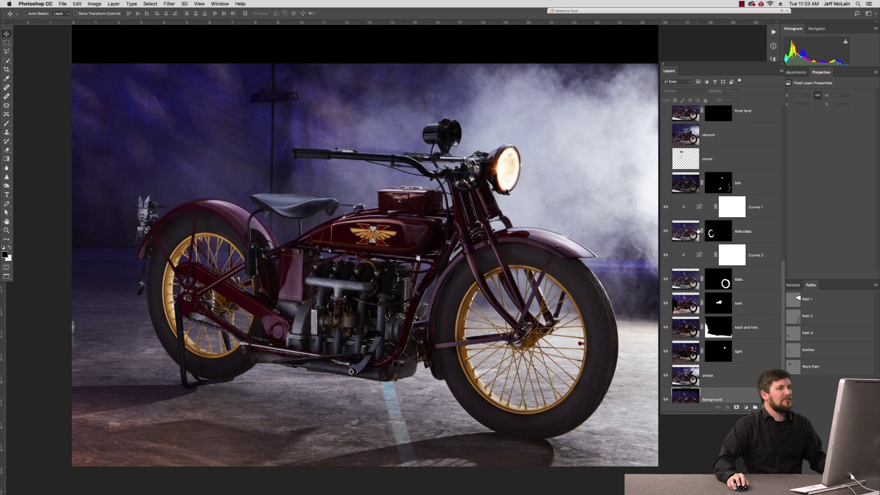
Compare the composite with and without the bits layer and leave that layer visible
scroll(698, 233, "up", 4)
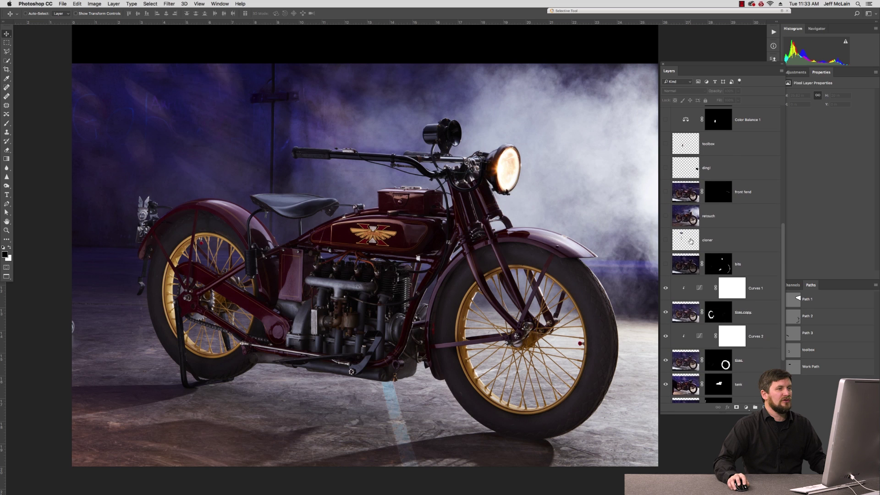
left_click(666, 265)
left_click(666, 265)
left_click(666, 265)
left_click(666, 265)
left_click(666, 265)
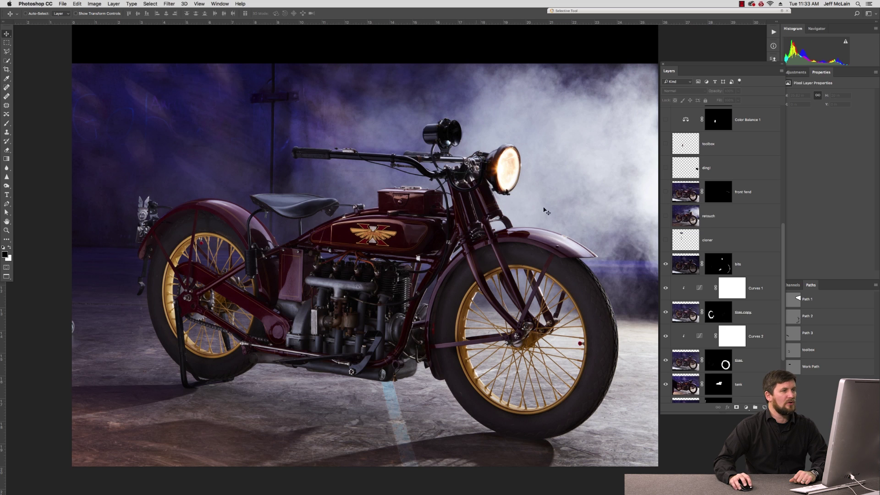
Make the cloner and retouch layers visible and review the cleaned-up composite
left_click(666, 241)
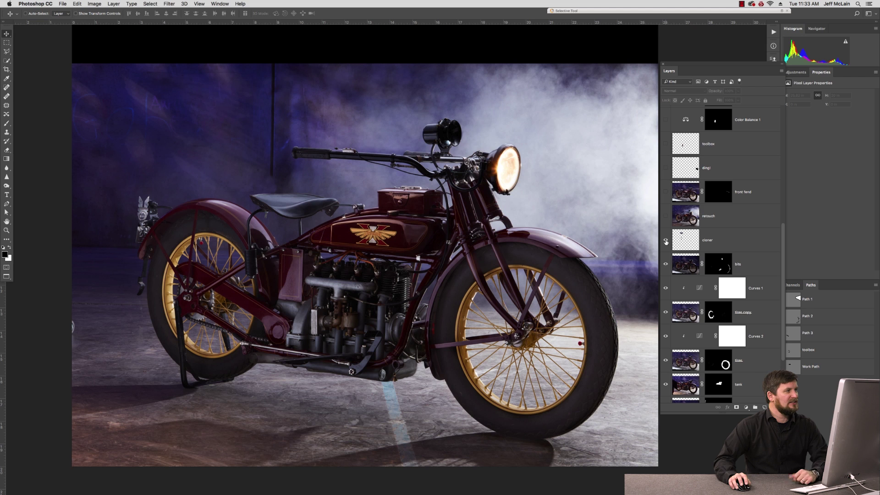
left_click(666, 216)
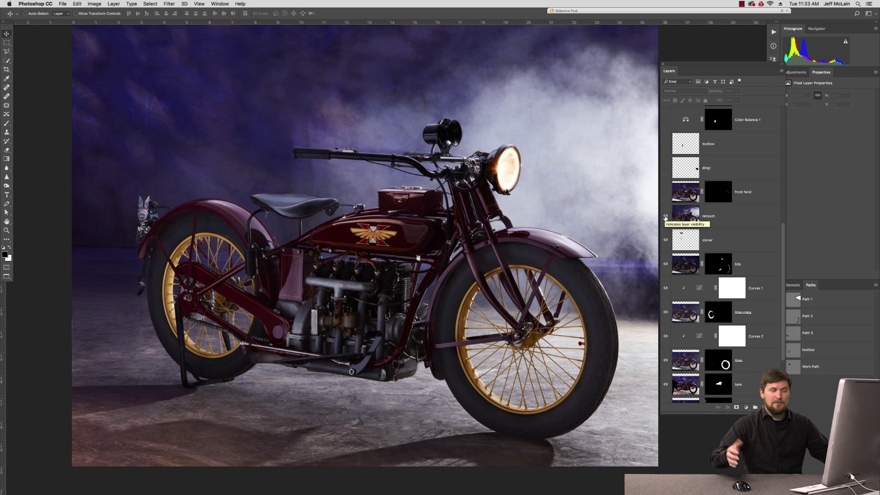
scroll(550, 200, "up", 2)
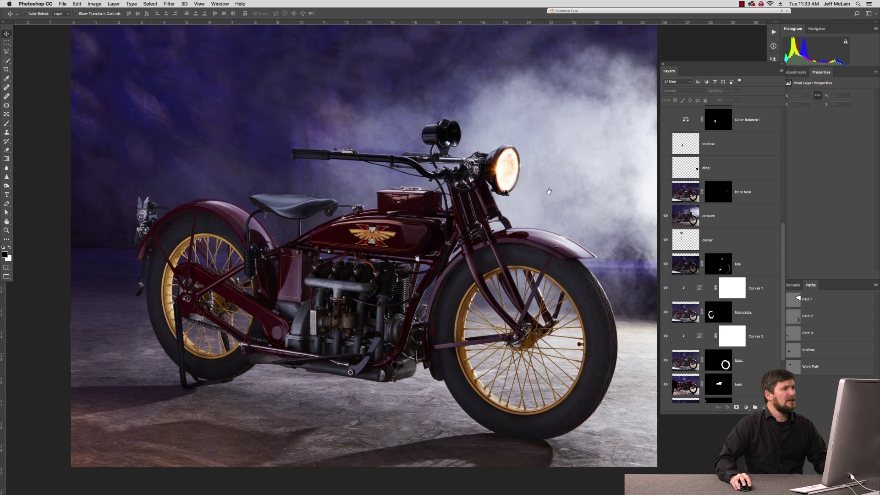
scroll(550, 200, "up", 2)
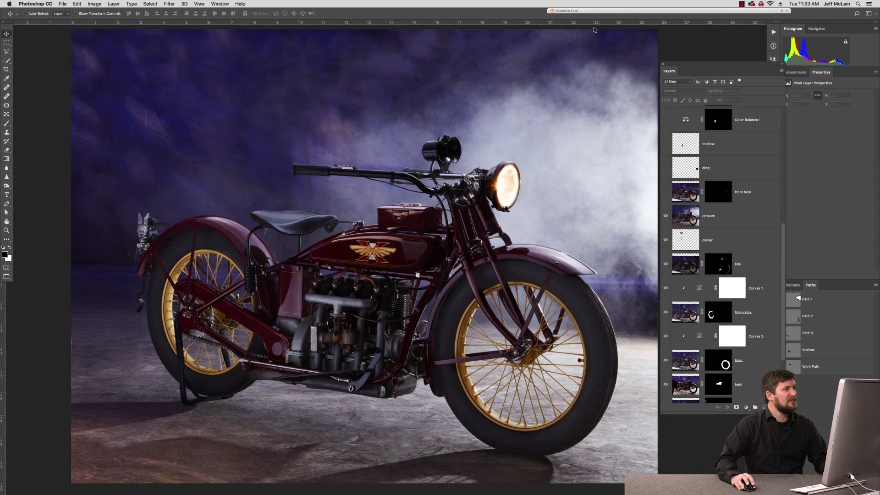
Compare the front fender up close with and without the front fend layer, leaving the layer visible
left_click(667, 192)
left_click(667, 192)
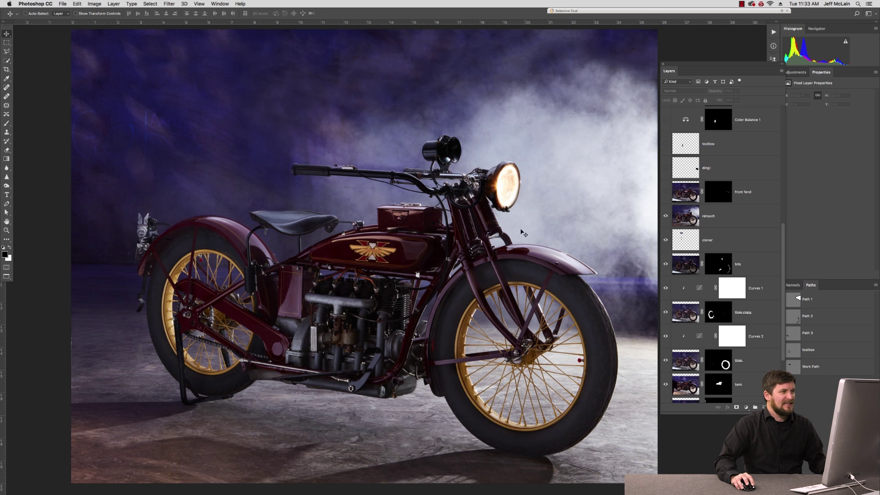
left_click_drag(507, 216, 596, 280)
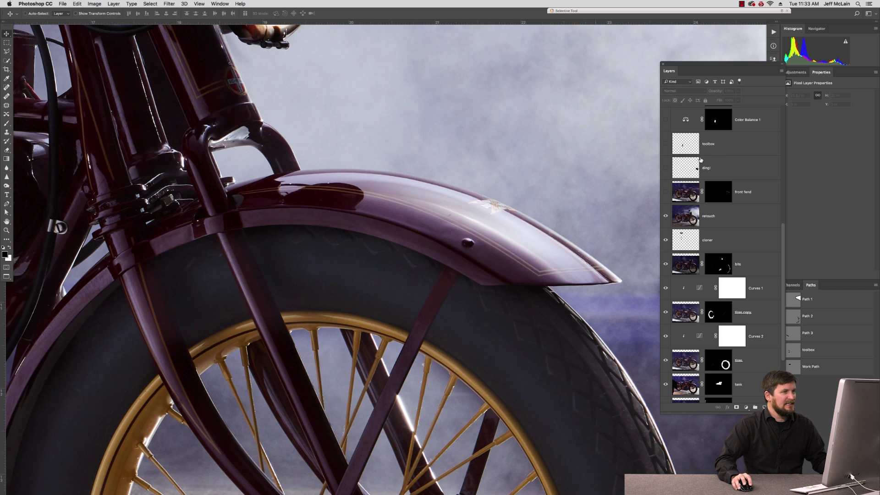
left_click(667, 192)
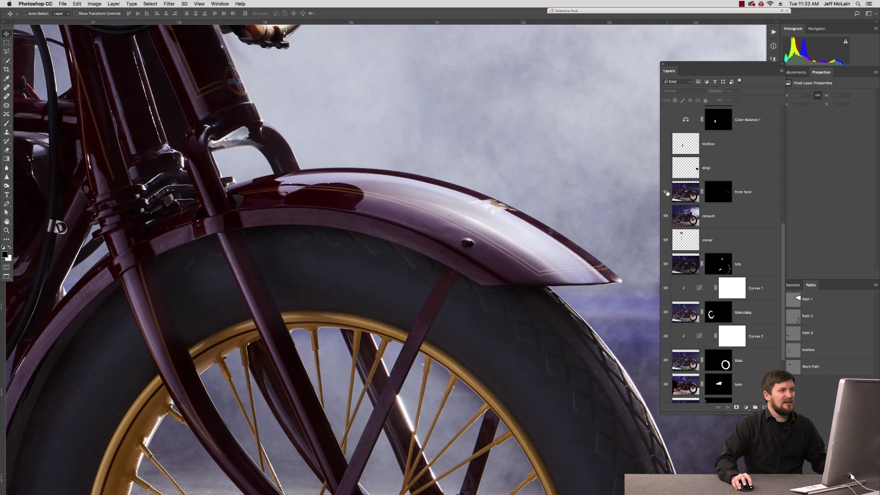
left_click(667, 193)
left_click(666, 193)
left_click_drag(504, 212, 516, 222)
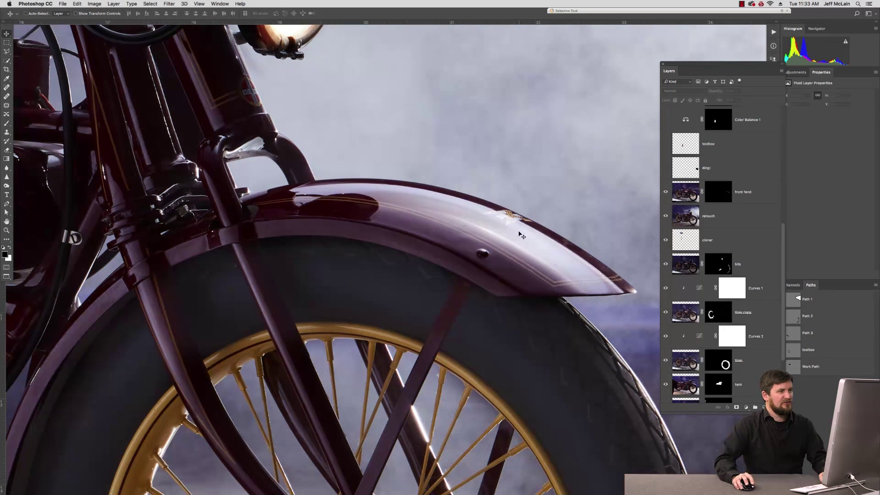
Make the ding! layer visible to add the sparkle at the front fender's tip, and inspect it up close
key("super+0")
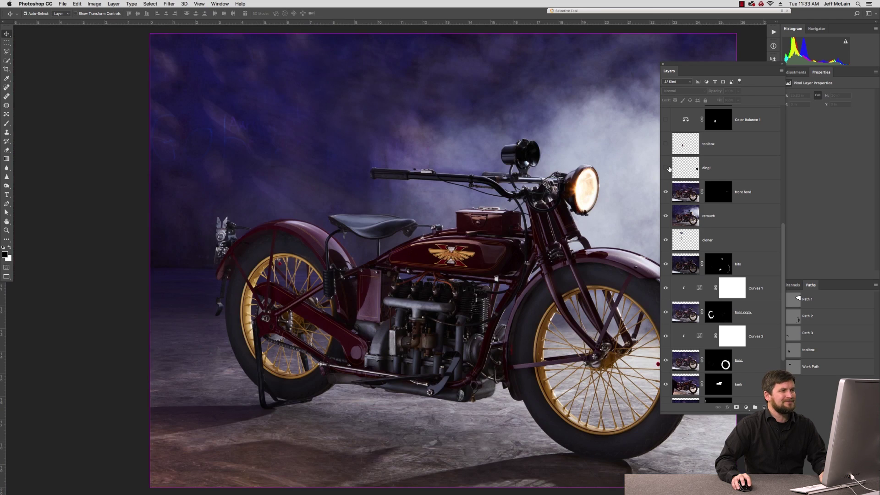
scroll(500, 232, "right", 3)
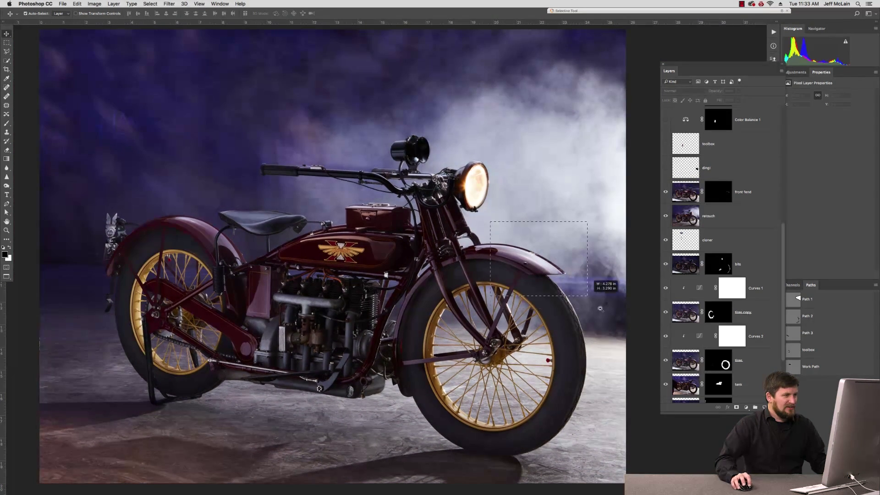
left_click(598, 282)
left_click_drag(552, 270, 511, 244)
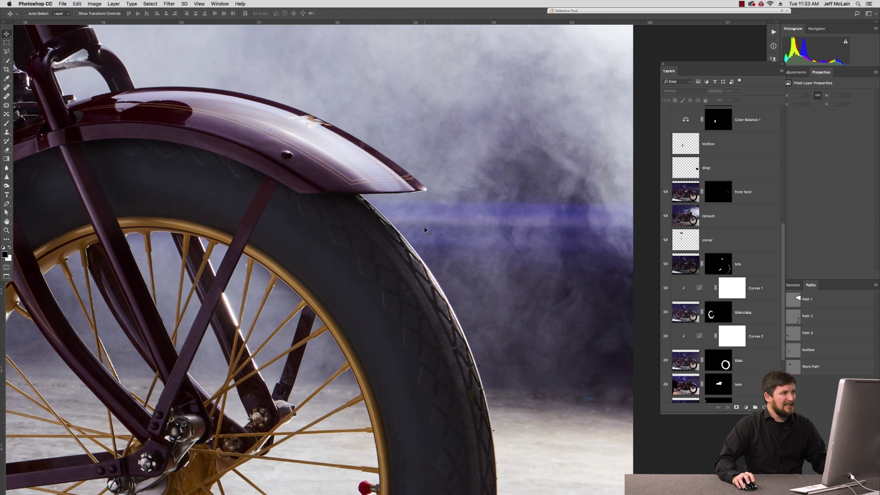
left_click(666, 169)
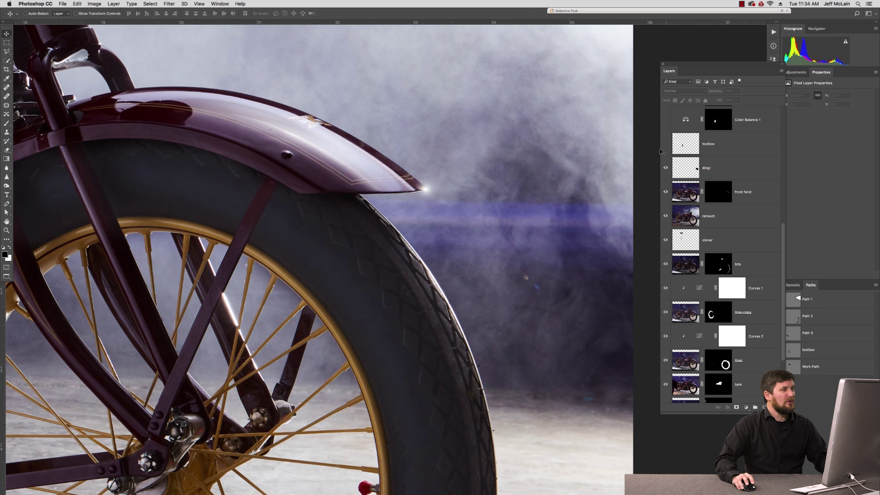
left_click_drag(466, 155, 491, 160)
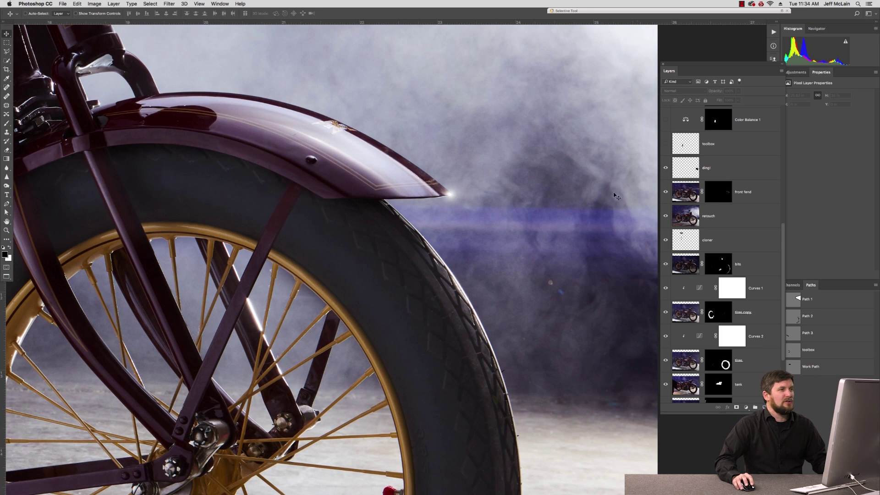
Make the toolbox layer visible while viewing the purple toolbox panel beside the engine up close
key("super")
key("super+minus")
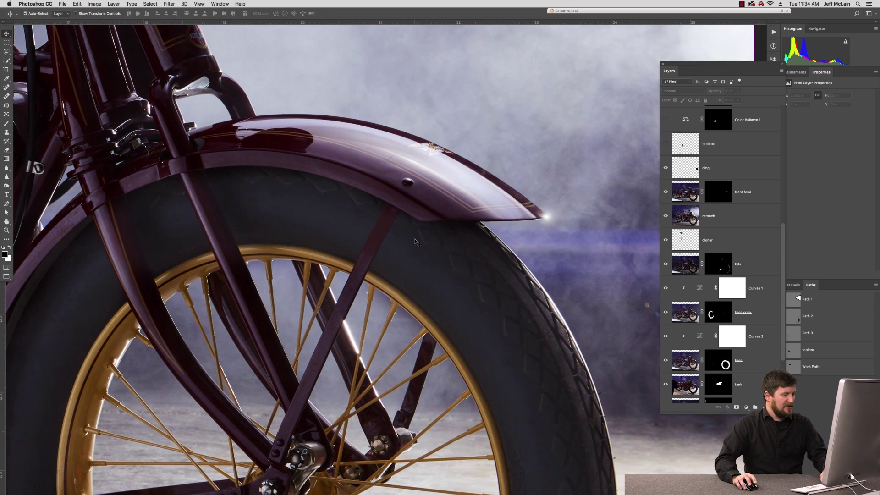
key("super+0")
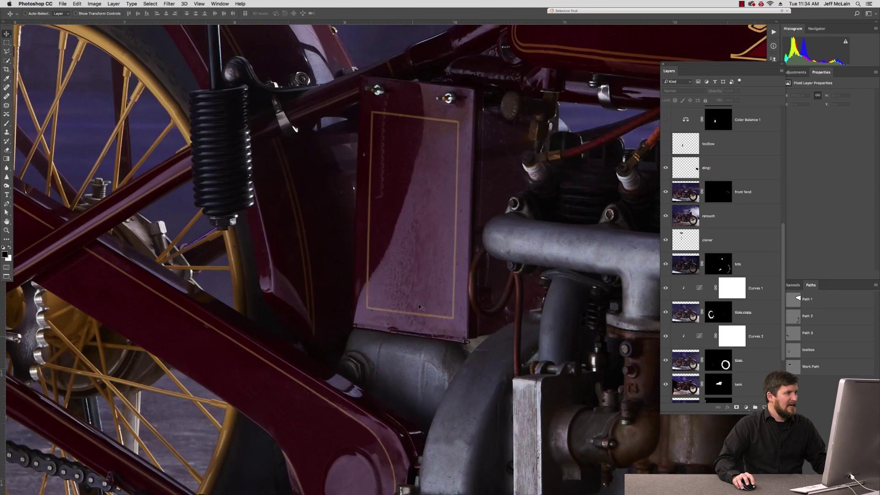
left_click(357, 318)
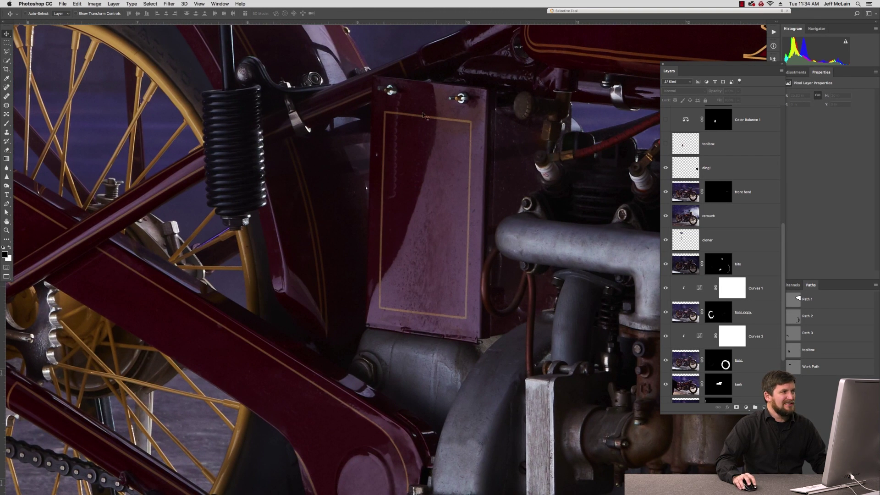
left_click(666, 145)
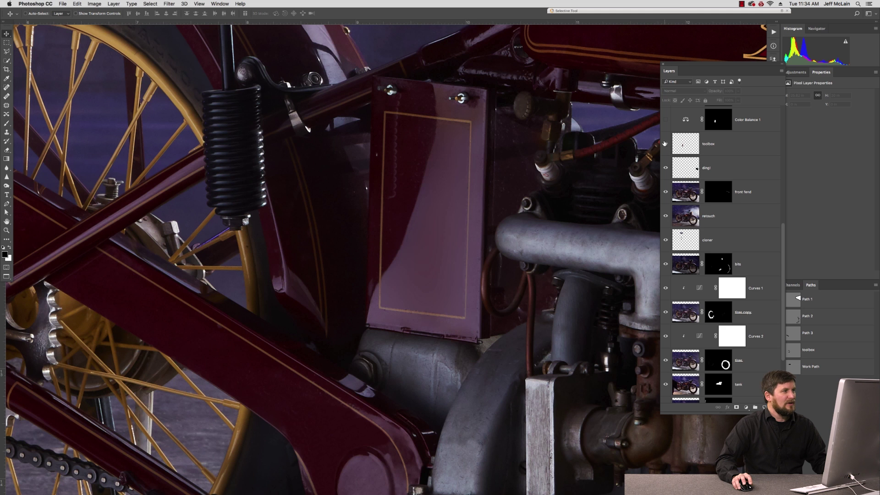
scroll(532, 214, "right", 2)
scroll(531, 213, "up", 1)
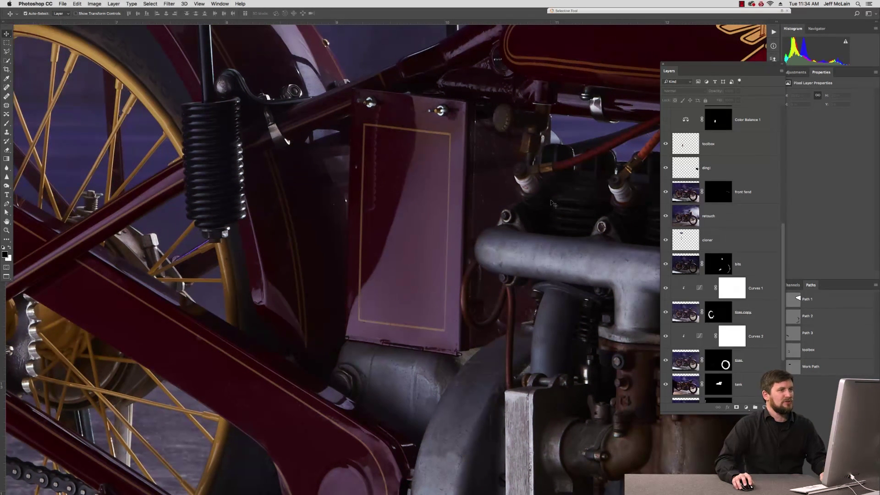
Make the Color Balance 1 and Curves 3 adjustment layers visible and bring the fuel tank into close view
scroll(700, 154, "up", 1)
left_click(665, 191)
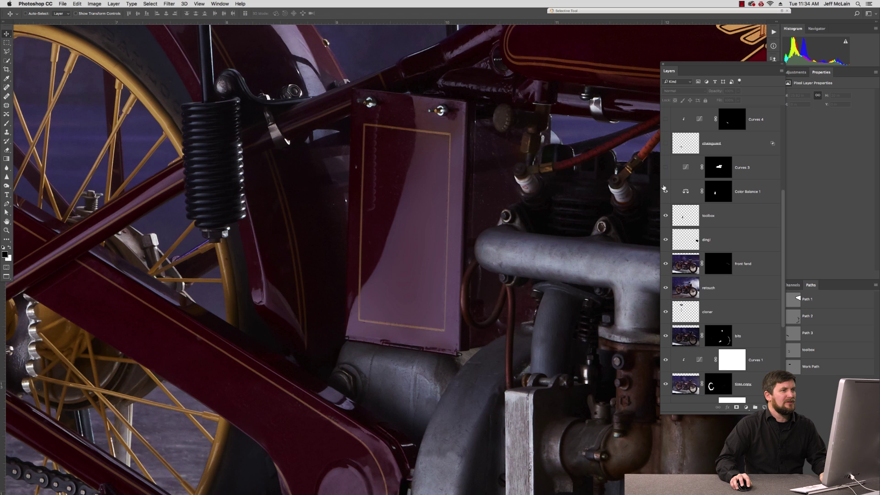
left_click(665, 168)
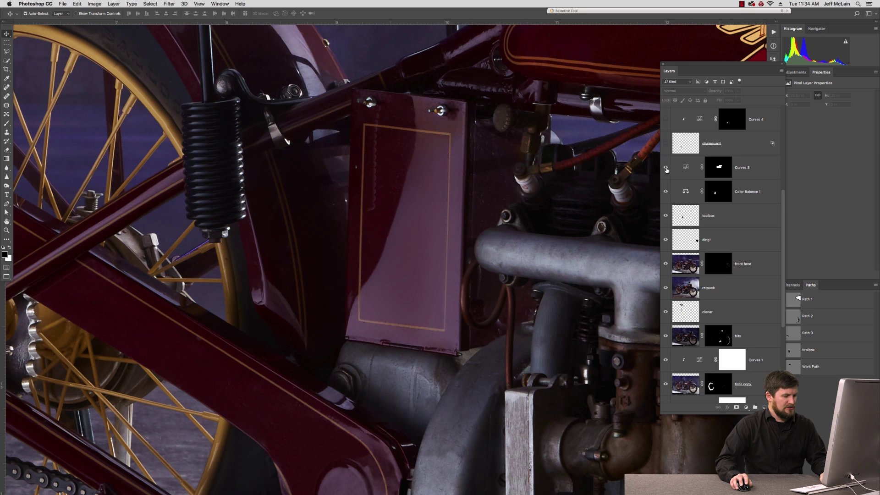
scroll(561, 201, "down", 3)
scroll(560, 202, "up", 2)
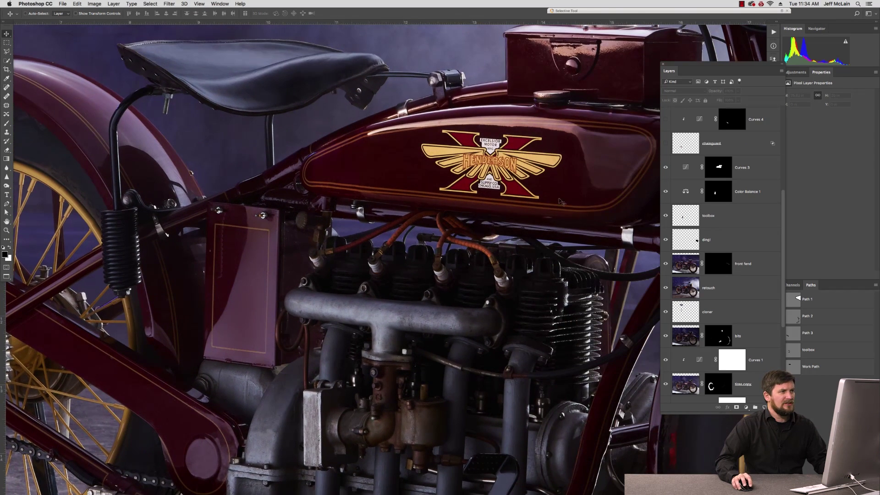
left_click_drag(561, 202, 484, 218)
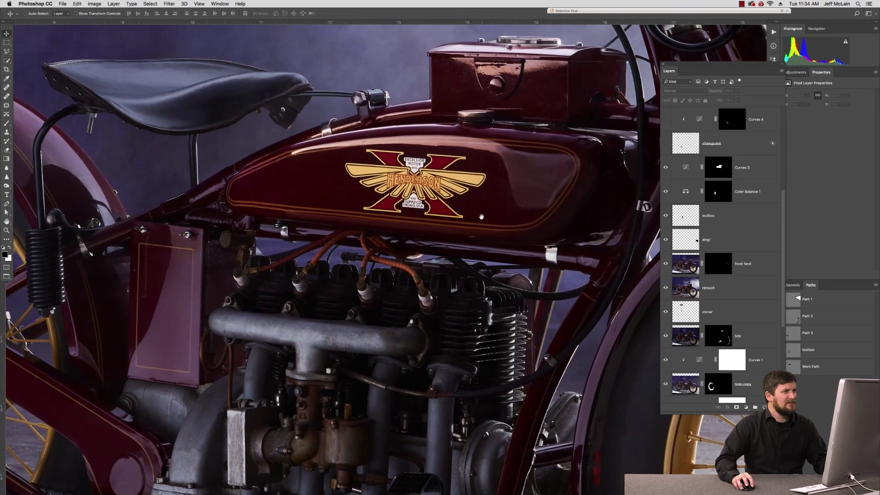
Compare the fuel tank up close with and without the Curves 3 adjustment, leaving the layer visible
left_click(665, 169)
left_click(665, 168)
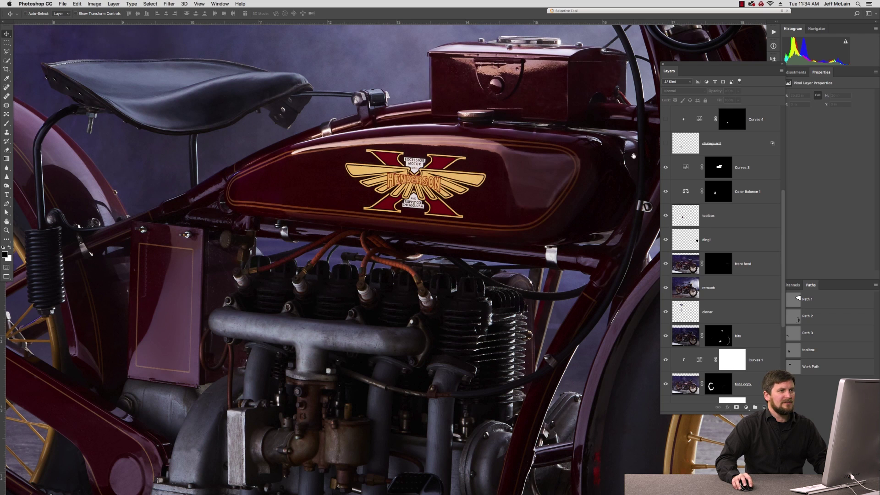
left_click_drag(633, 156, 621, 176)
Make the chainguard layer and its clipped Curves 4 adjustment visible while viewing the rear wheel and chain guard up close
left_click_drag(391, 335, 591, 174)
scroll(343, 231, "left", 5)
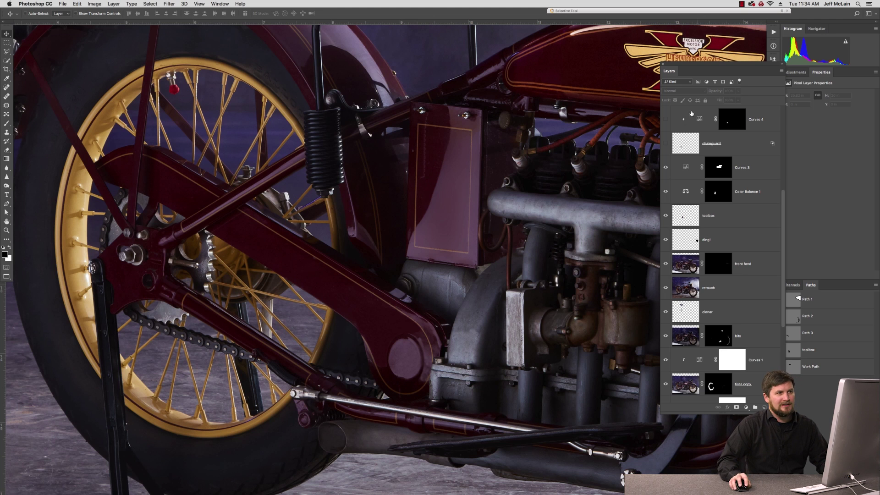
left_click(666, 144)
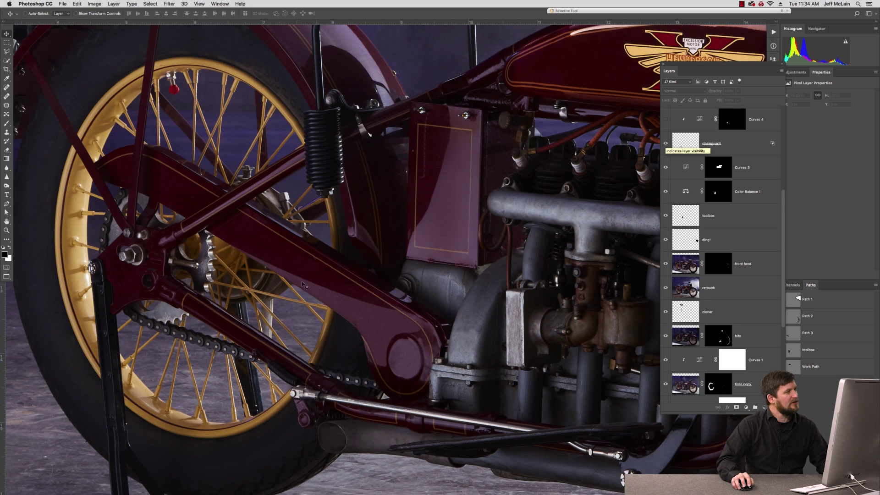
left_click(666, 120)
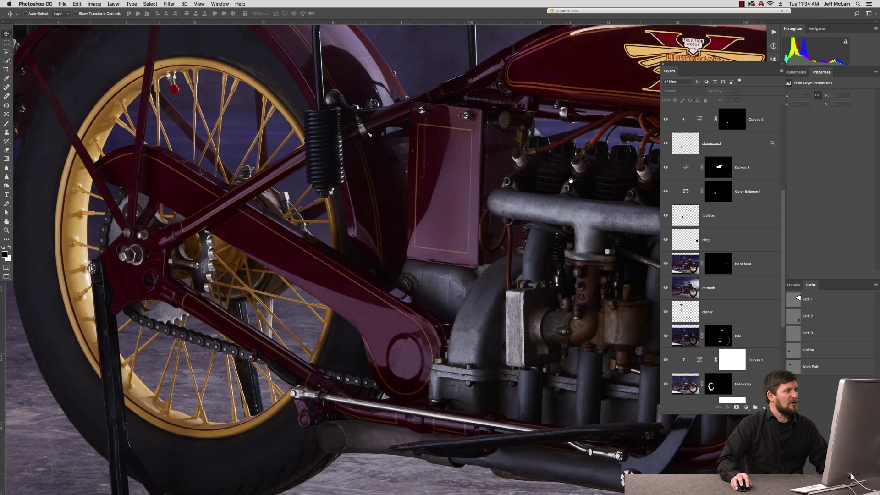
left_click_drag(570, 181, 537, 270)
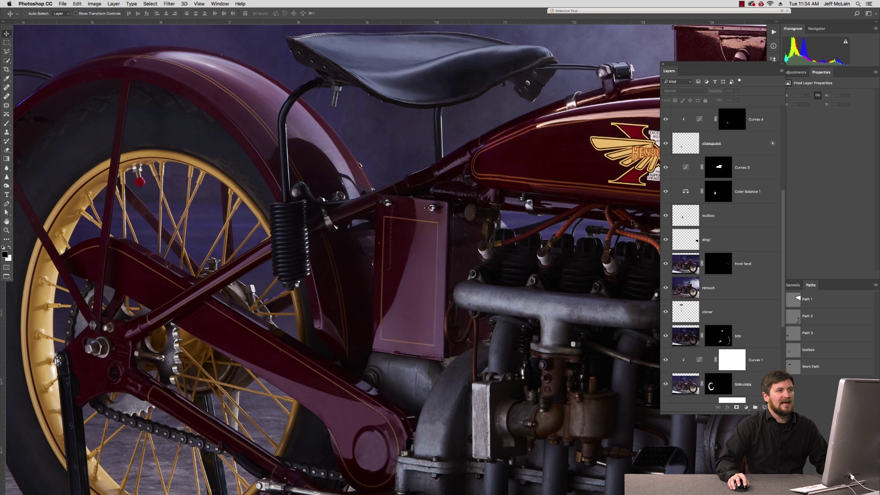
Make the beamer and flares layers visible to add the headlight's beam and flare, viewing the whole motorcycle
scroll(669, 166, "up", 3)
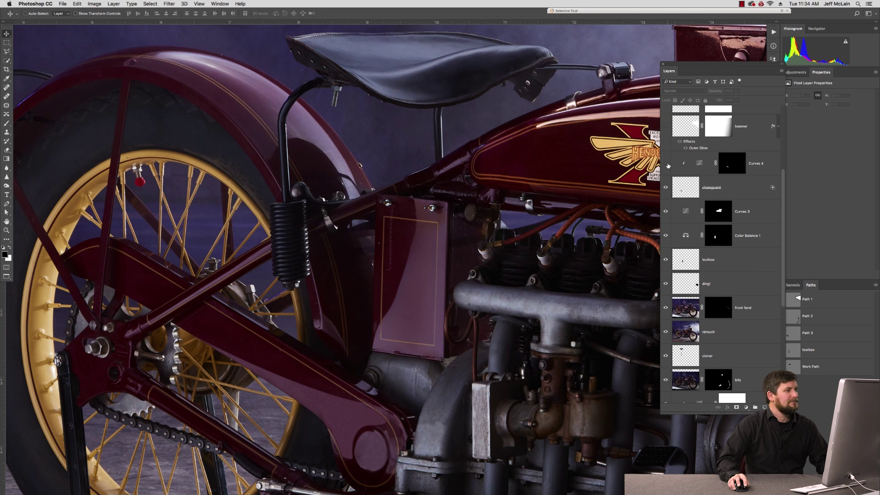
scroll(682, 169, "up", 2)
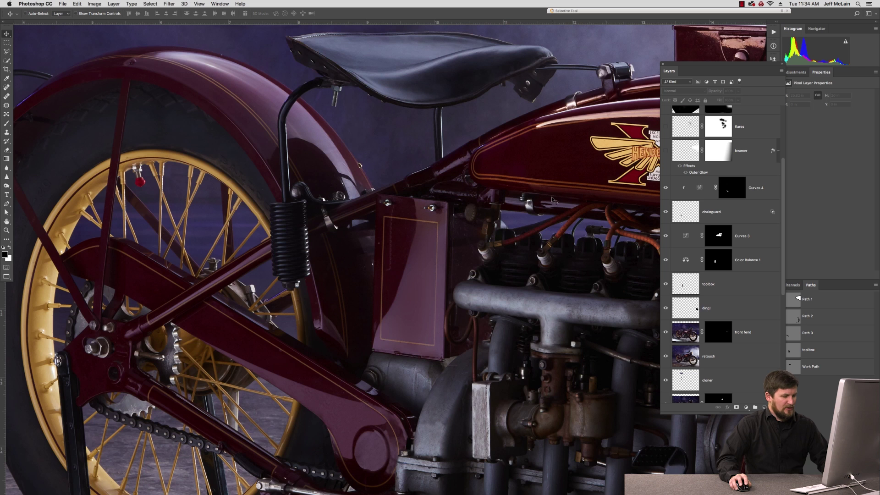
key("super+0")
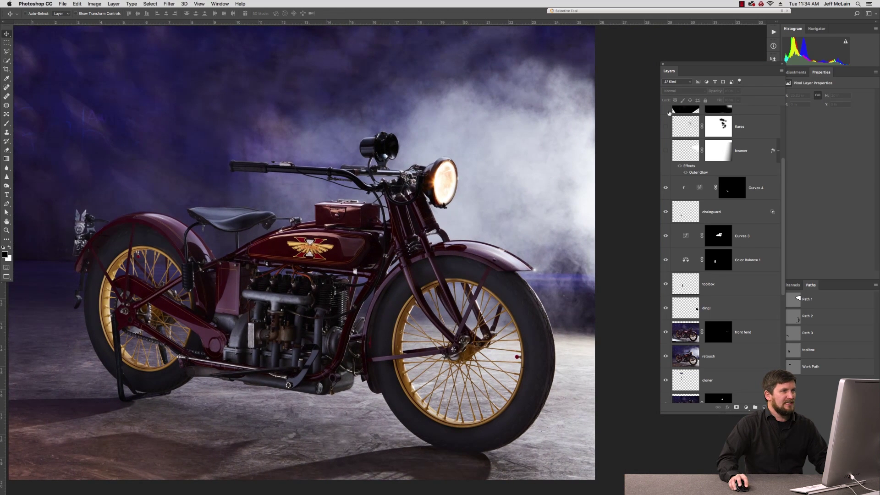
left_click(666, 151)
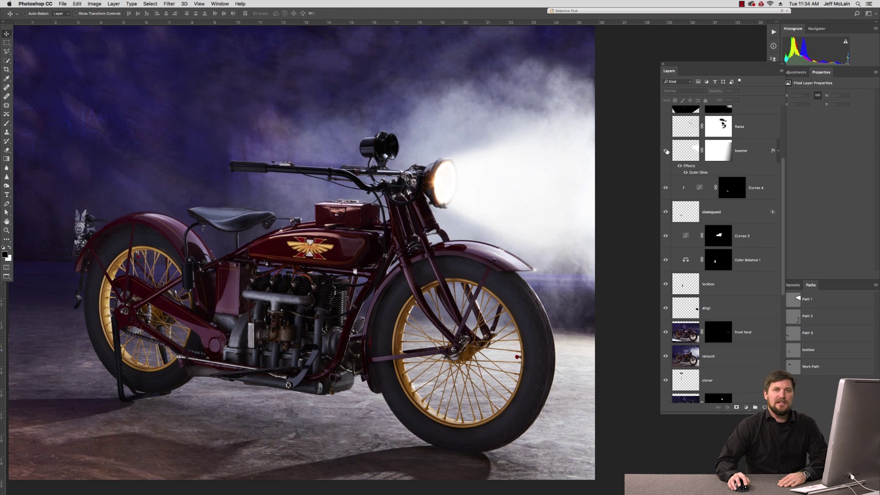
left_click(665, 129)
Make the lens flare layer and the Curves adjustment layer directly above it visible
scroll(576, 211, "up", 3)
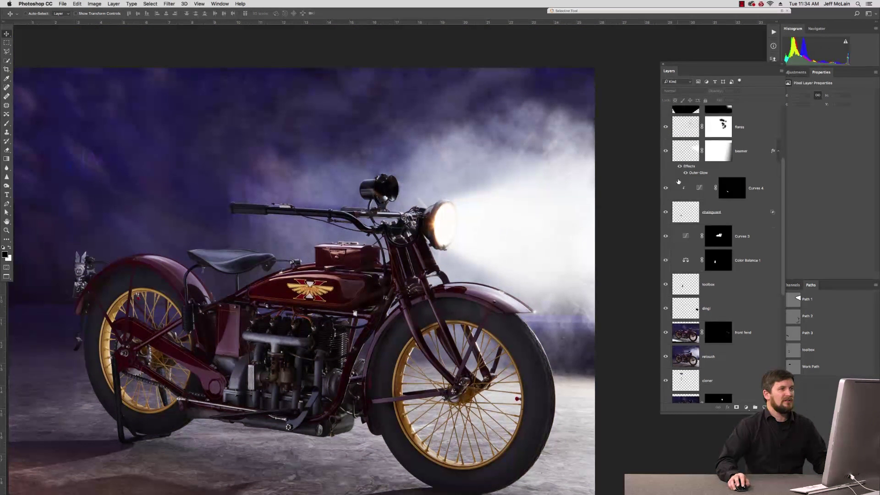
scroll(678, 182, "up", 5)
left_click(666, 214)
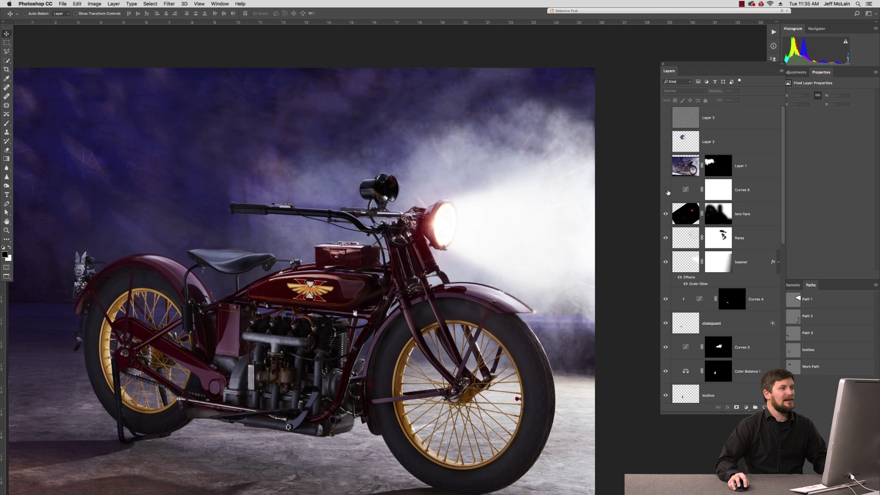
left_click(666, 191)
Make Layer 1 and Layer 2 visible with the whole motorcycle and headlight beam in view
left_click_drag(590, 221, 642, 200)
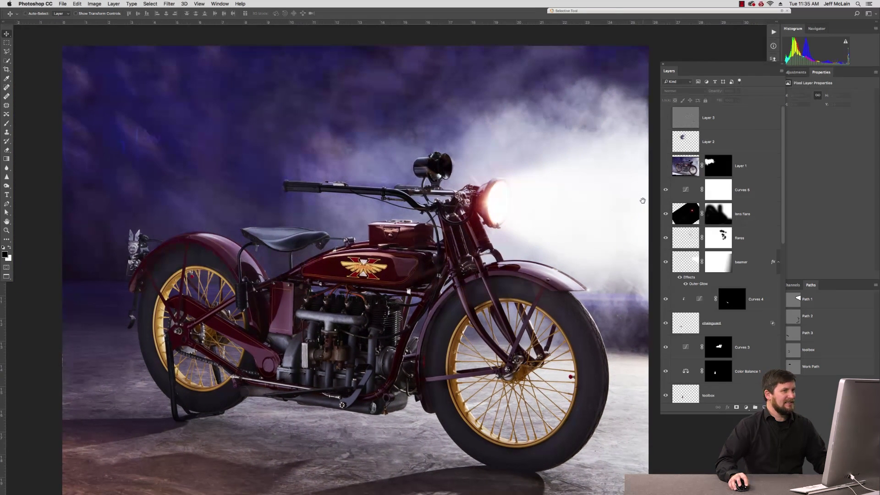
left_click(666, 167)
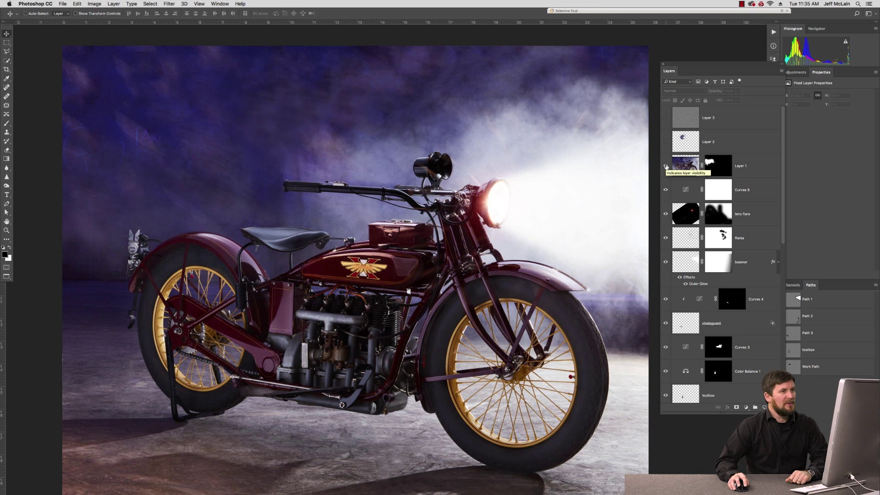
left_click(666, 143)
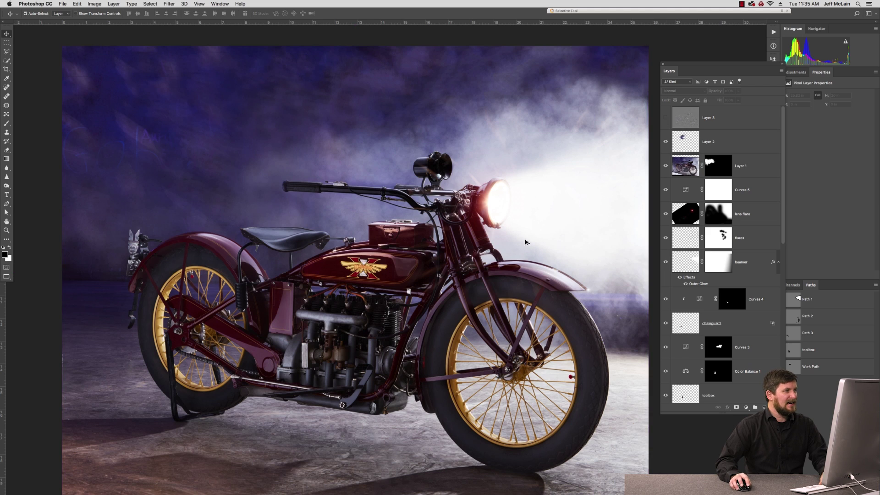
Make Layer 3 visible and compare the tank and toolbox up close with and without it, leaving it on
key("super+plus")
key("super+plus")
key("super+plus")
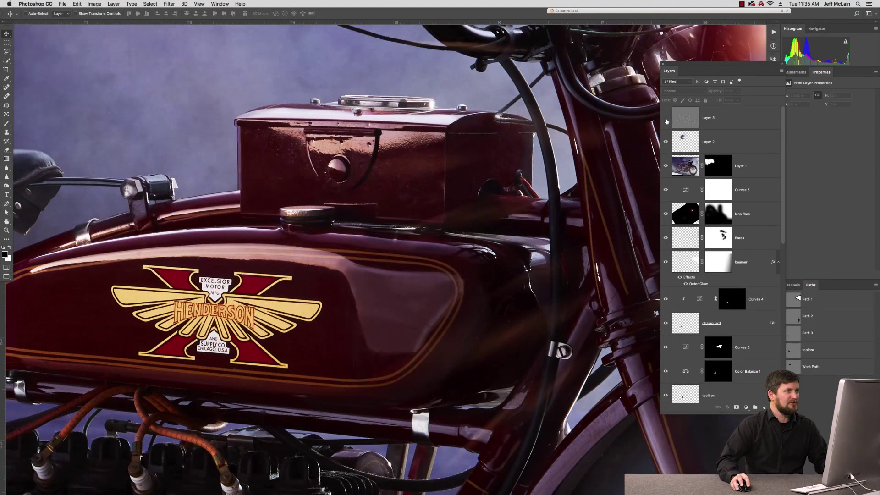
left_click(665, 119)
left_click(665, 119)
left_click(665, 118)
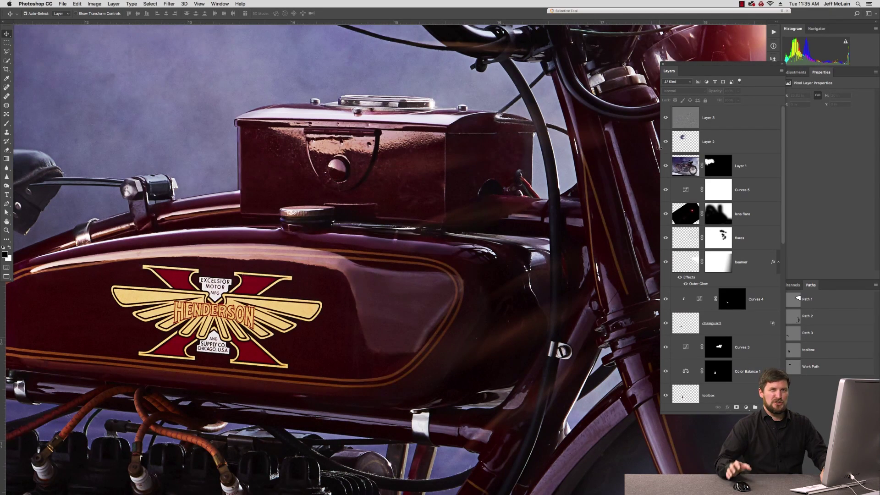
key("super+0")
left_click_drag(567, 165, 487, 166)
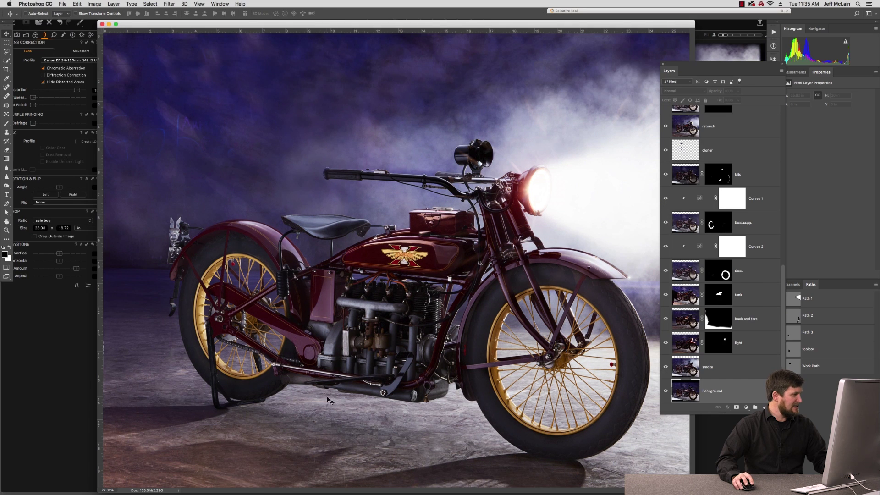